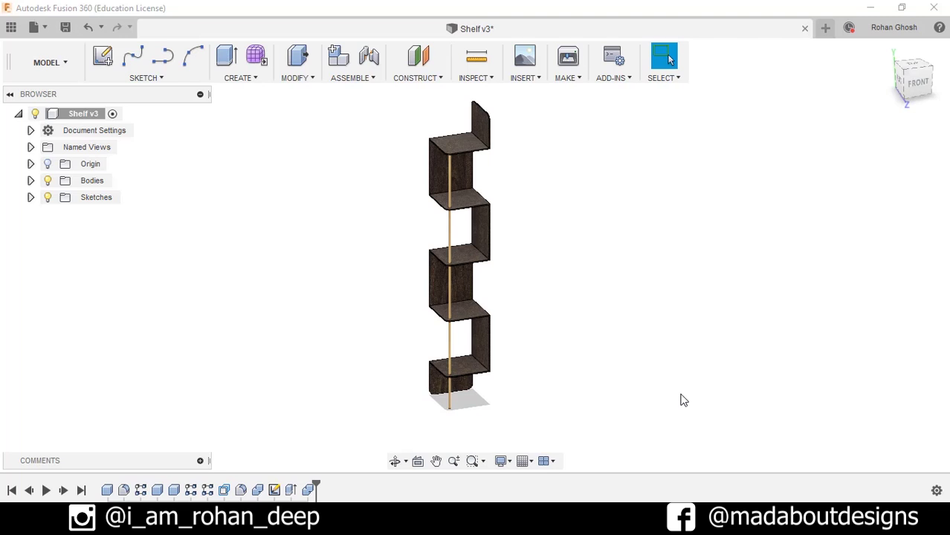
Step: Start a new empty design
{"action": "middle_click_drag", "start_coordinate": [683, 401], "coordinate": [706, 384], "text": "shift"}
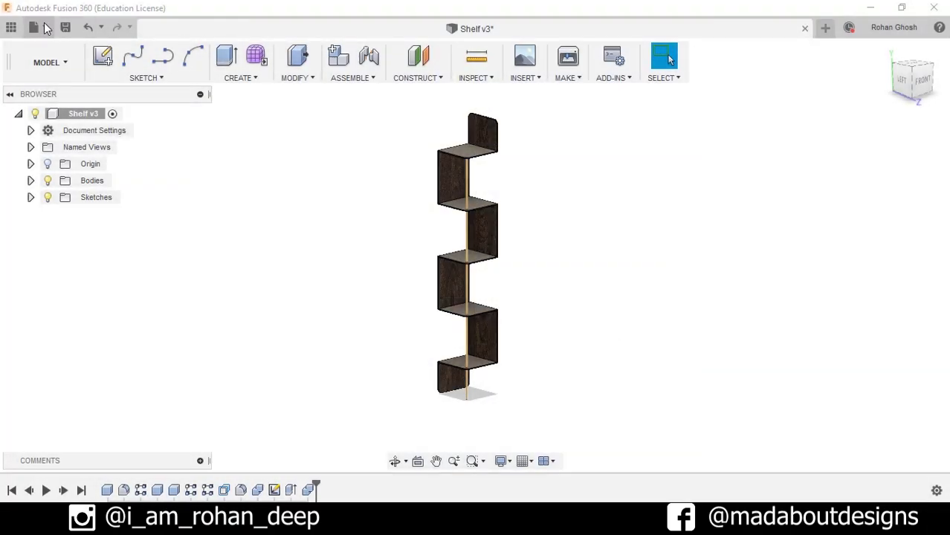
{"action": "left_click", "coordinate": [46, 28]}
{"action": "left_click", "coordinate": [67, 51]}
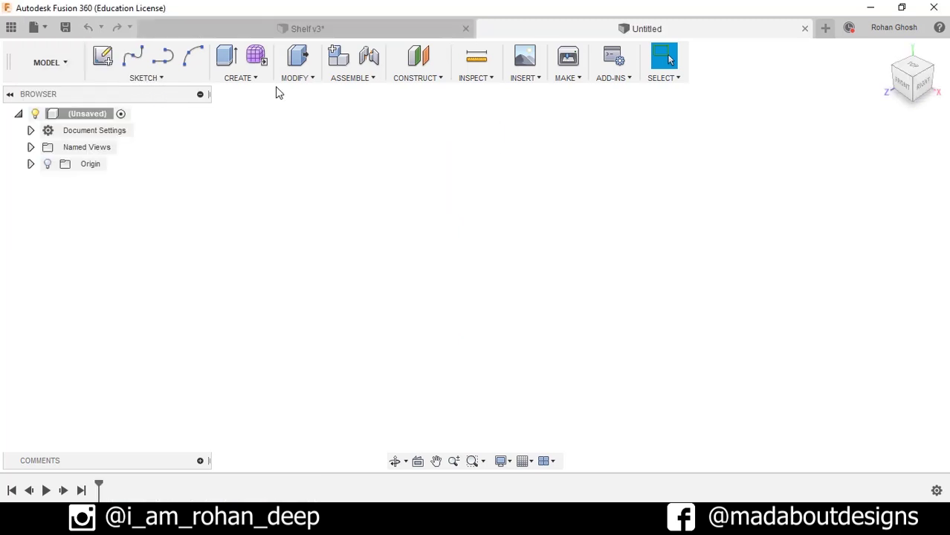
Step: Create a 40 × 40 cm box from the origin on the ground plane, 1 cm thick
{"action": "left_click", "coordinate": [245, 78]}
{"action": "left_click", "coordinate": [251, 264]}
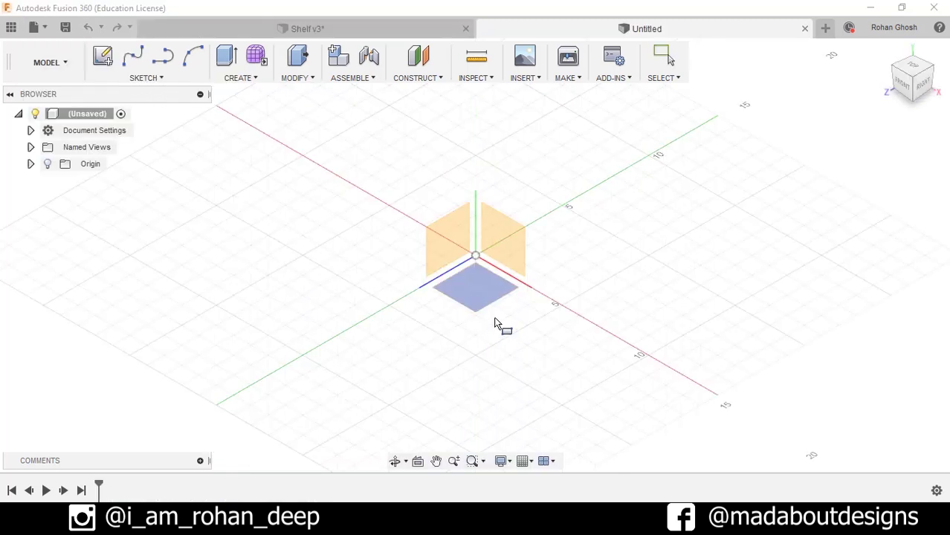
{"action": "left_click", "coordinate": [484, 287]}
{"action": "left_click", "coordinate": [474, 256]}
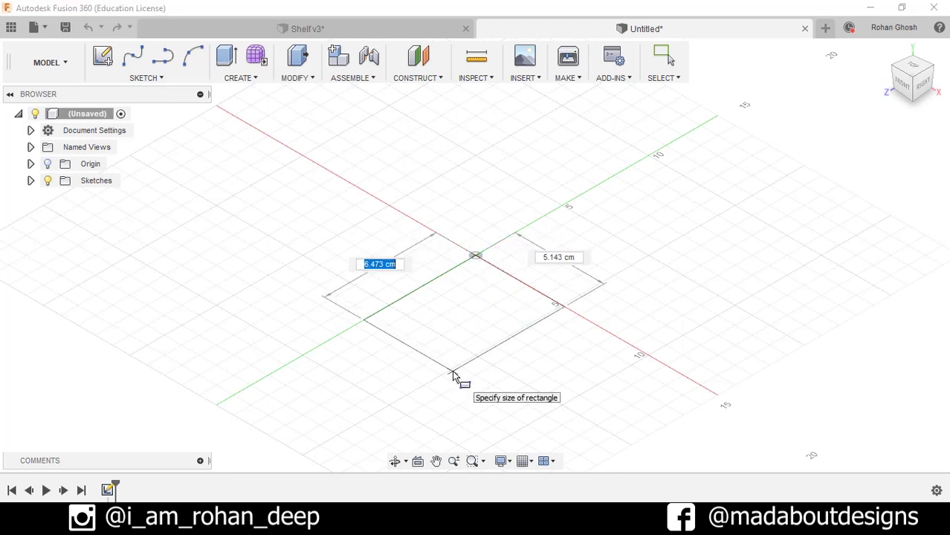
{"action": "type", "text": "40"}
{"action": "key", "text": "Tab"}
{"action": "type", "text": "40"}
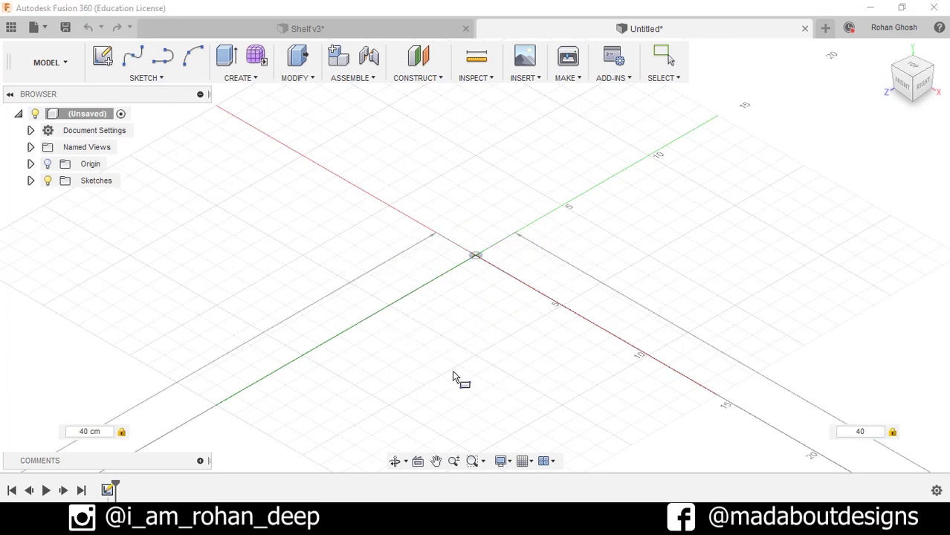
{"action": "key", "text": "Return"}
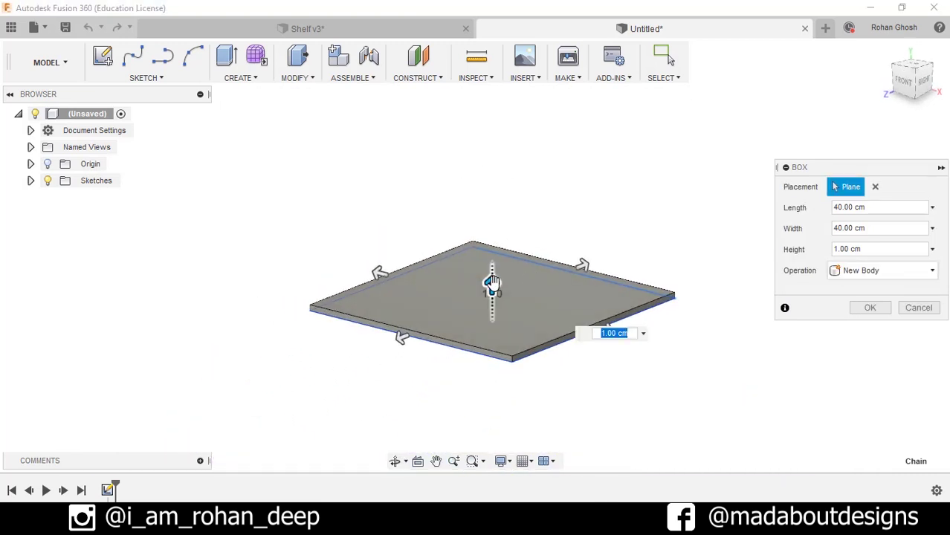
{"action": "left_click", "coordinate": [868, 308]}
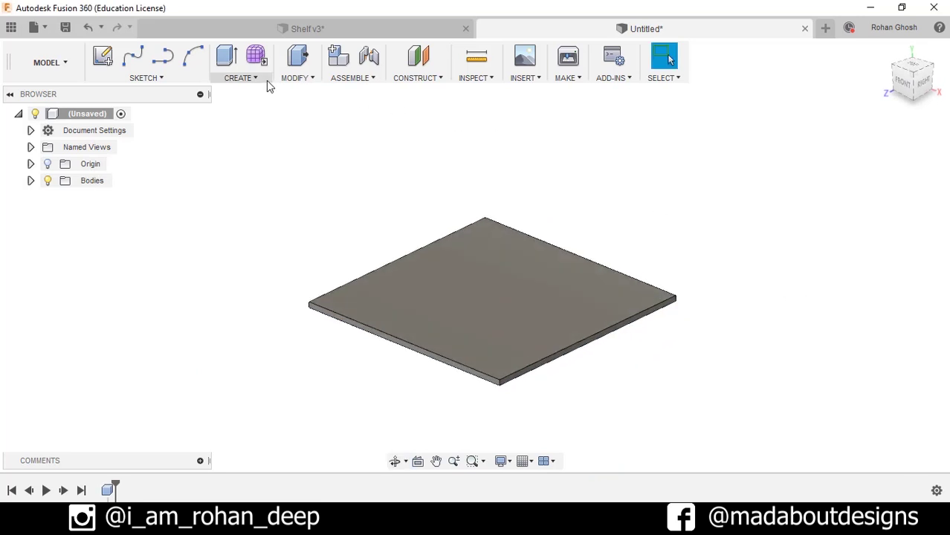
{"action": "left_click", "coordinate": [297, 77]}
Step: Round the plate's front corner edge with a 5 cm fillet
{"action": "left_click", "coordinate": [298, 111]}
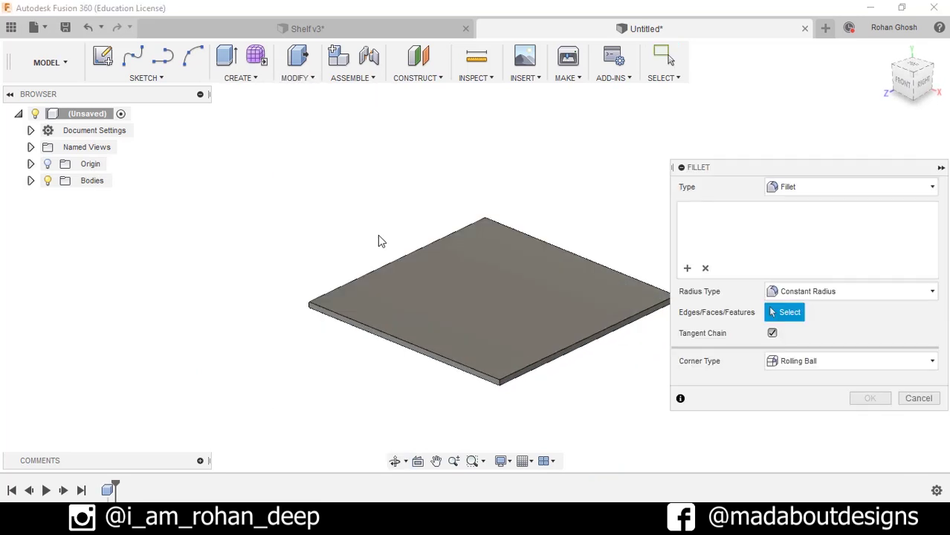
{"action": "scroll", "coordinate": [438, 383], "scroll_direction": "up", "scroll_amount": 3}
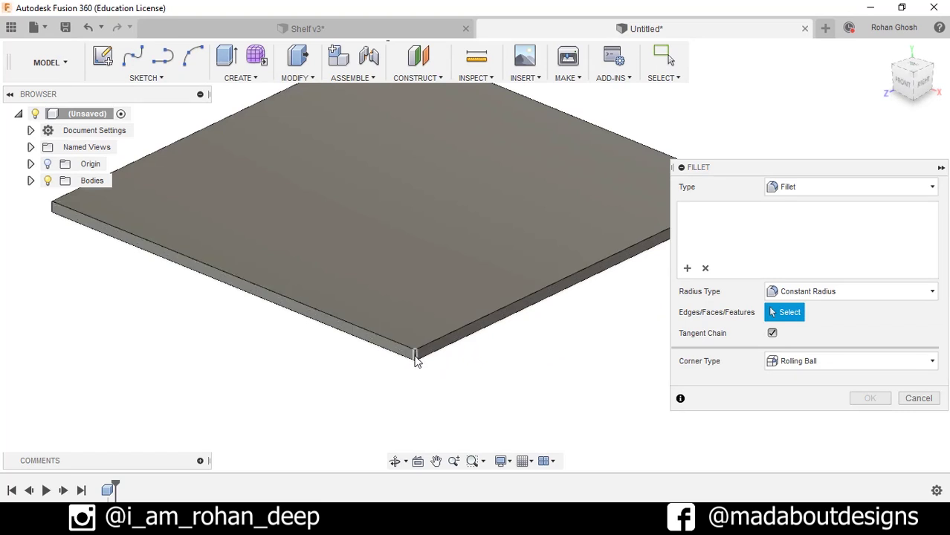
{"action": "left_click", "coordinate": [414, 355]}
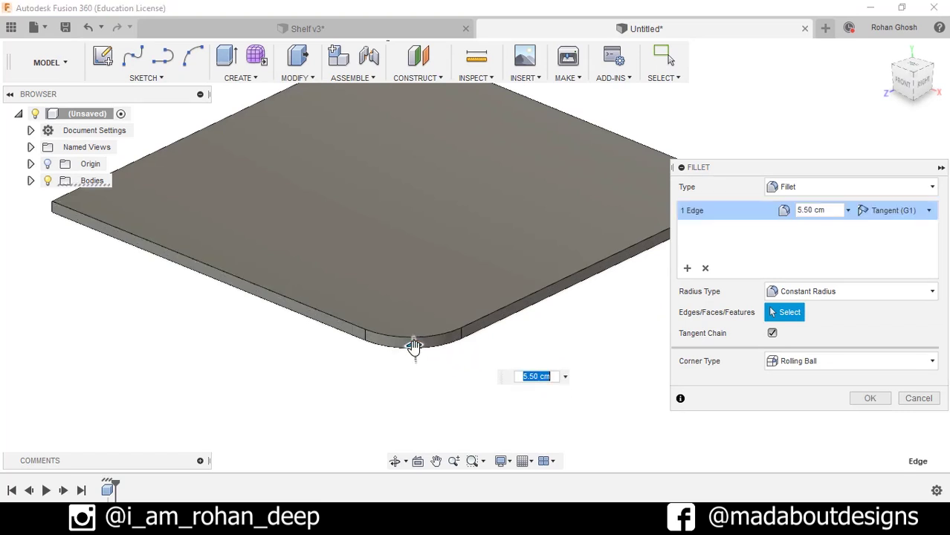
{"action": "type", "text": "5"}
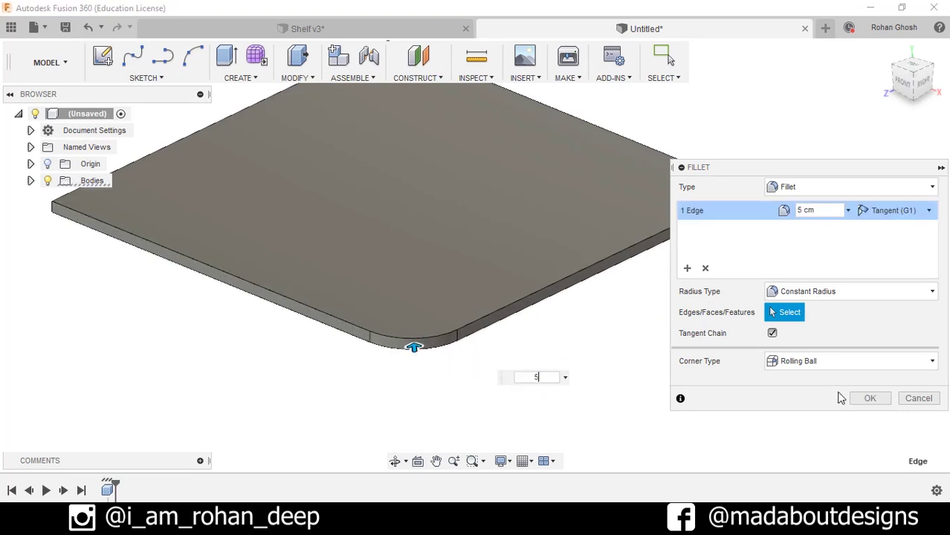
{"action": "left_click", "coordinate": [870, 398]}
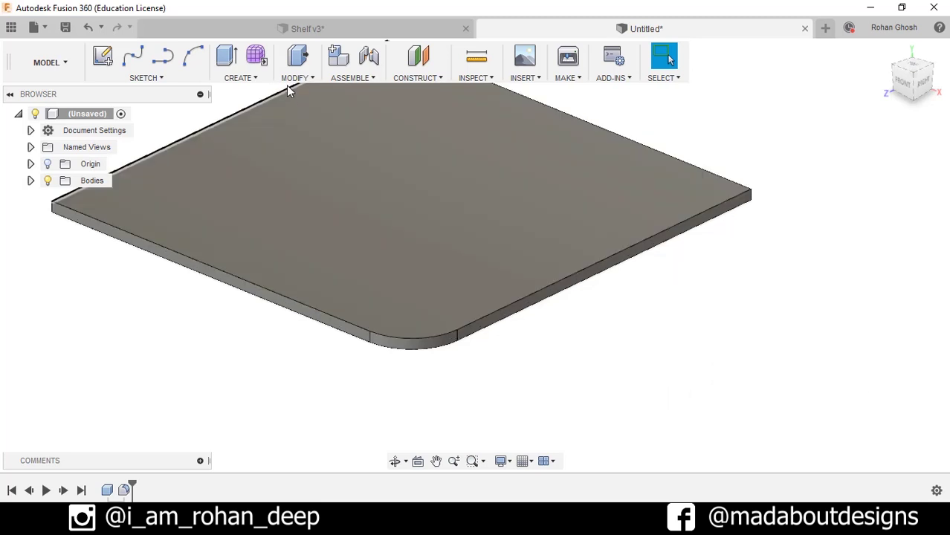
Step: Fillet the plate's top and bottom perimeter edge chains with radius 5
{"action": "left_click", "coordinate": [294, 78]}
{"action": "left_click", "coordinate": [305, 111]}
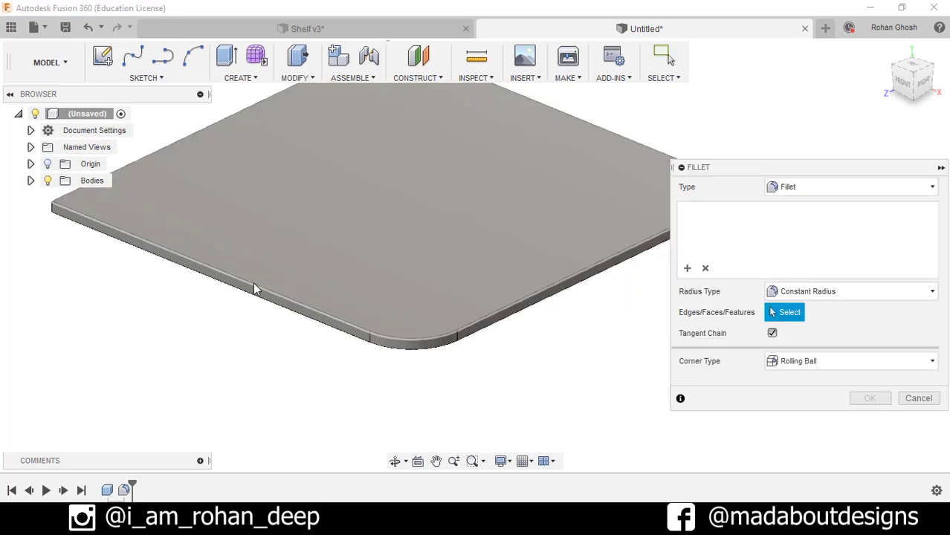
{"action": "left_click", "coordinate": [250, 278]}
{"action": "left_click", "coordinate": [337, 343]}
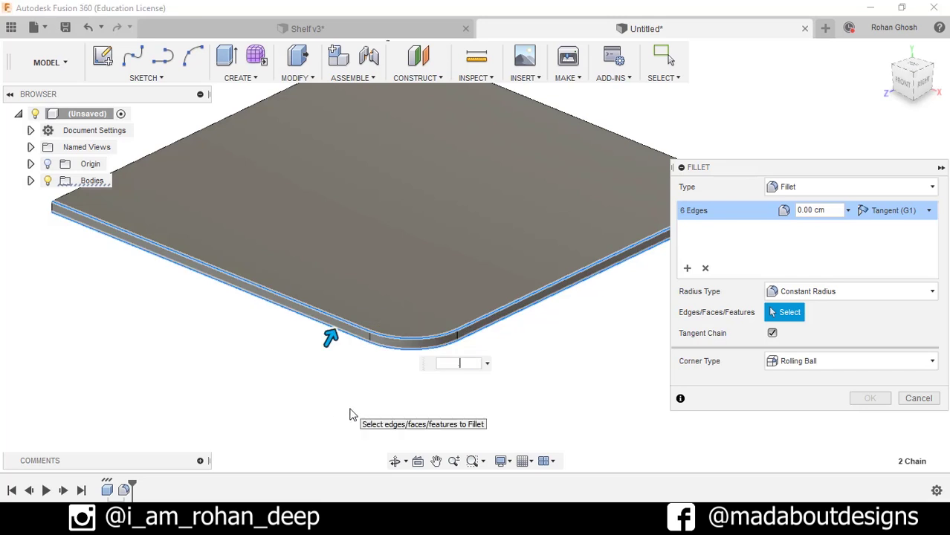
{"action": "type", "text": "5"}
{"action": "key", "text": "Return"}
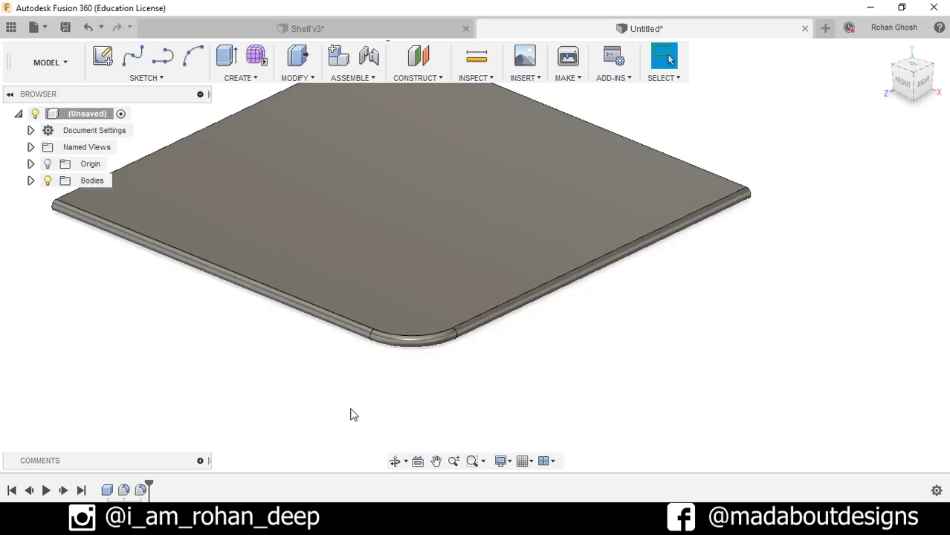
{"action": "scroll", "coordinate": [353, 415], "scroll_direction": "down", "scroll_amount": 3}
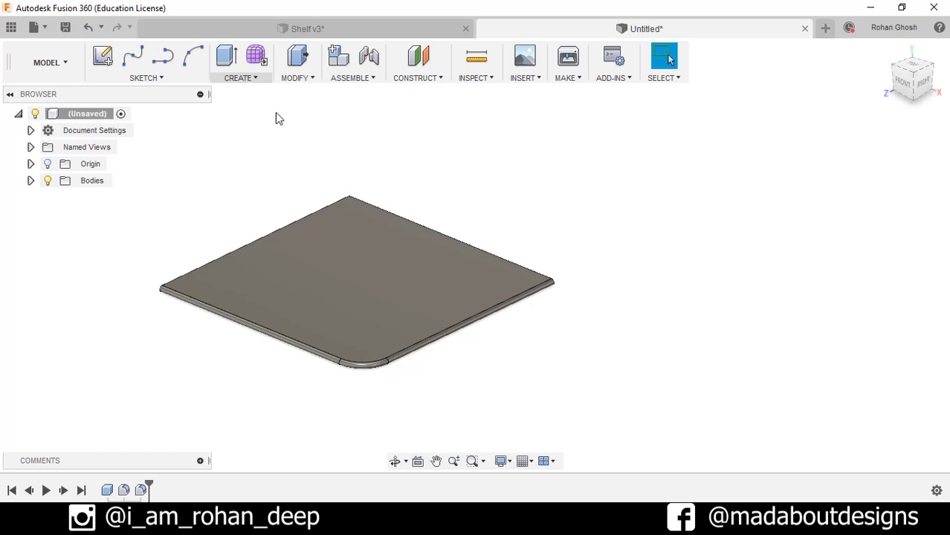
Step: Start a rectangular pattern of the plate along the vertical axis
{"action": "scroll", "coordinate": [373, 260], "scroll_direction": "down", "scroll_amount": 3}
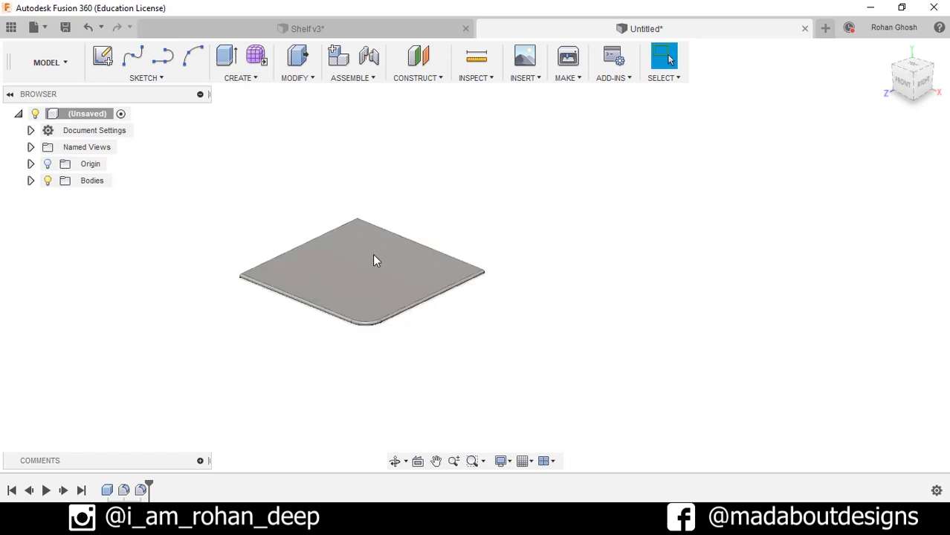
{"action": "left_click", "coordinate": [249, 78]}
{"action": "mouse_move", "coordinate": [298, 364]}
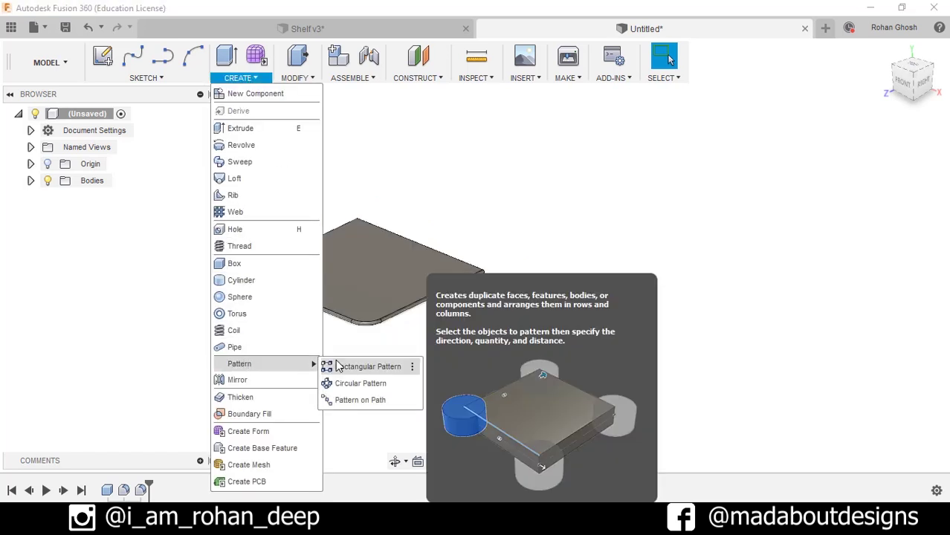
{"action": "left_click", "coordinate": [338, 366]}
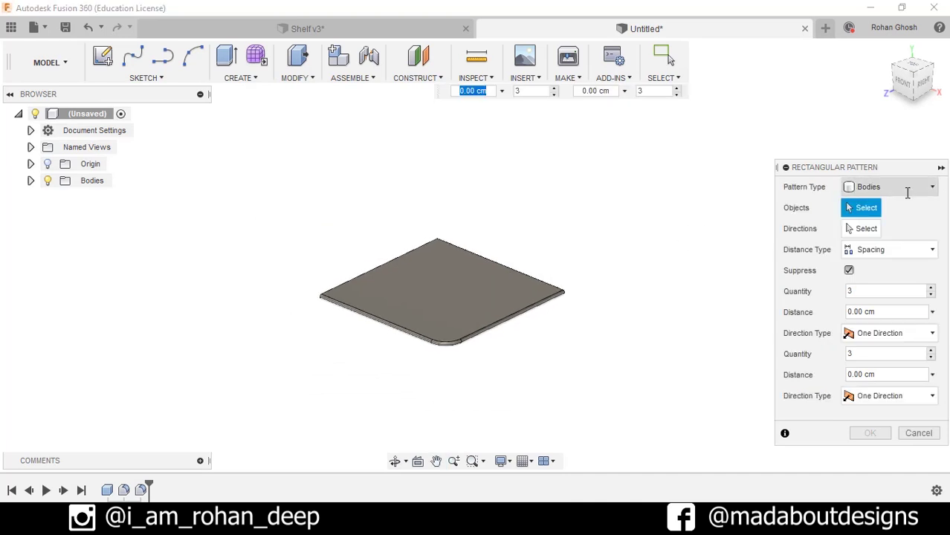
{"action": "left_click", "coordinate": [414, 299]}
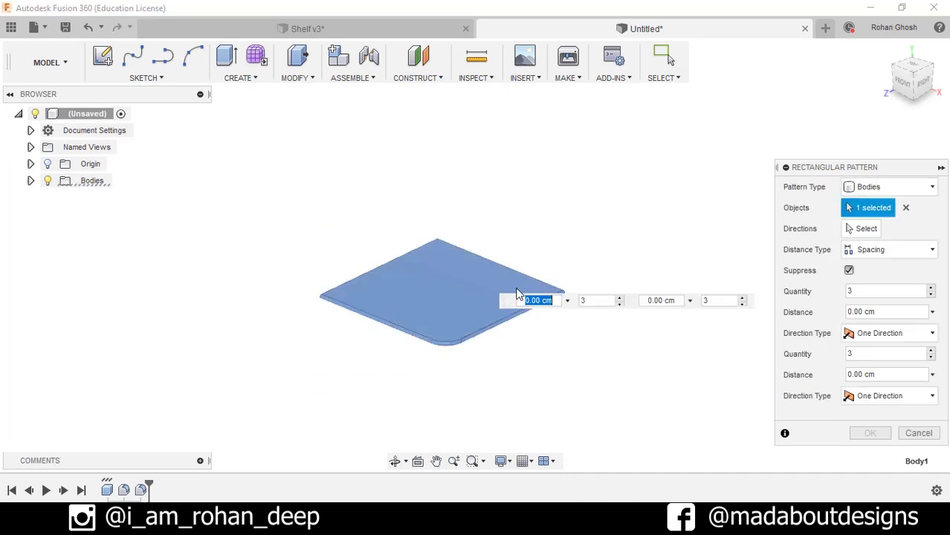
{"action": "left_click", "coordinate": [852, 231]}
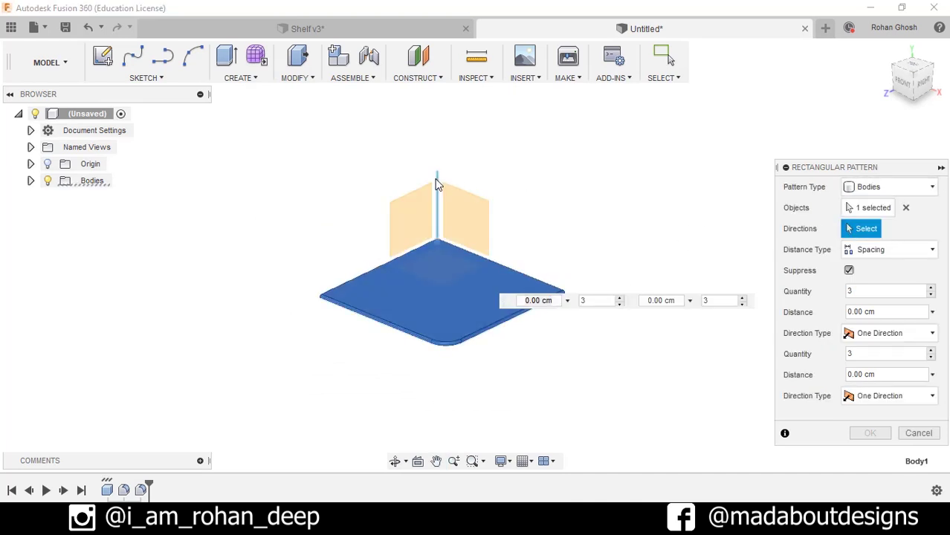
{"action": "left_click", "coordinate": [437, 184]}
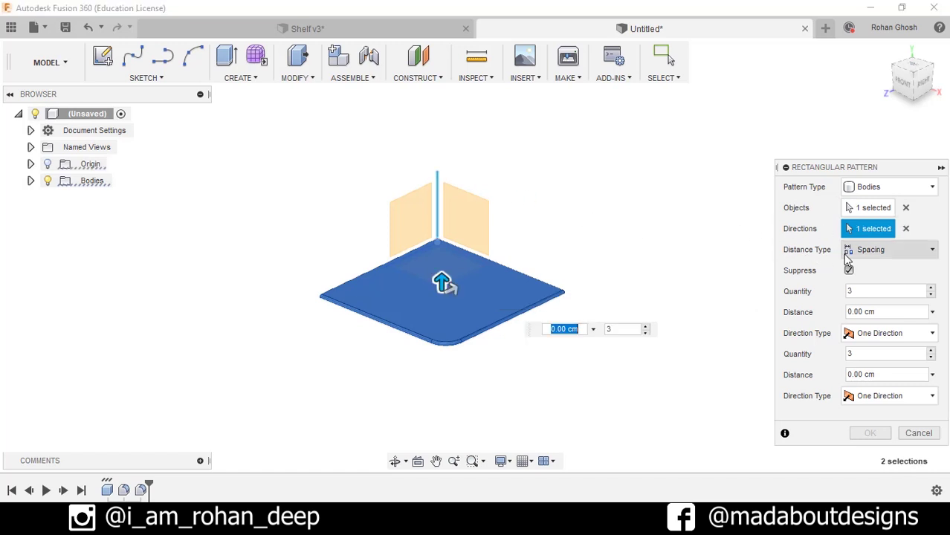
Step: Use spacing distance type at 51 cm and commit the five-plate stack
{"action": "left_click", "coordinate": [866, 253]}
{"action": "left_click", "coordinate": [875, 285]}
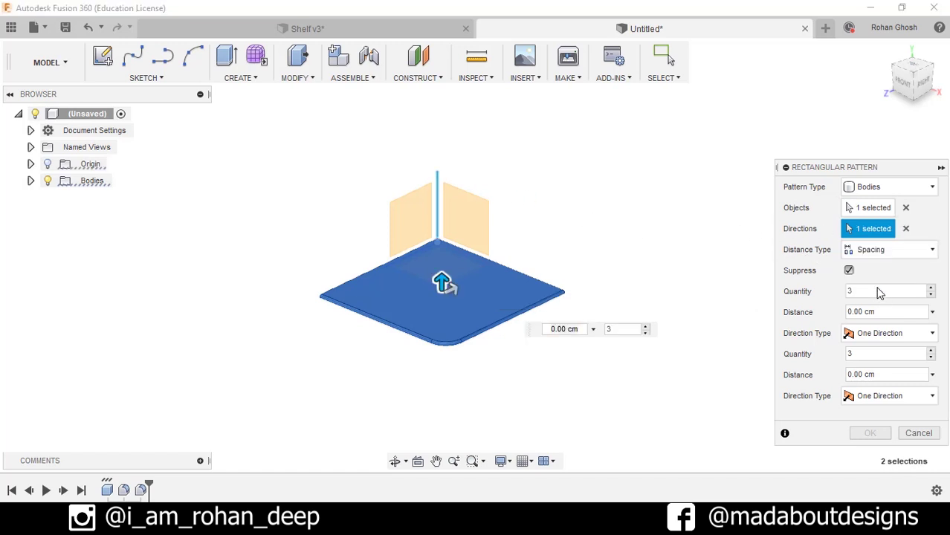
{"action": "left_click_drag", "start_coordinate": [442, 281], "coordinate": [441, 203]}
{"action": "middle_click_drag", "start_coordinate": [321, 292], "coordinate": [298, 366]}
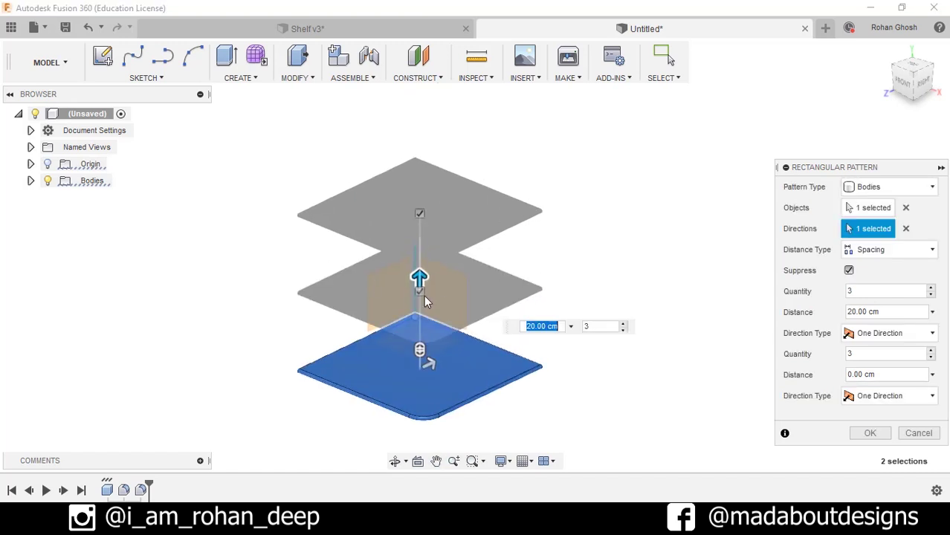
{"action": "left_click", "coordinate": [548, 326]}
{"action": "type", "text": "5"}
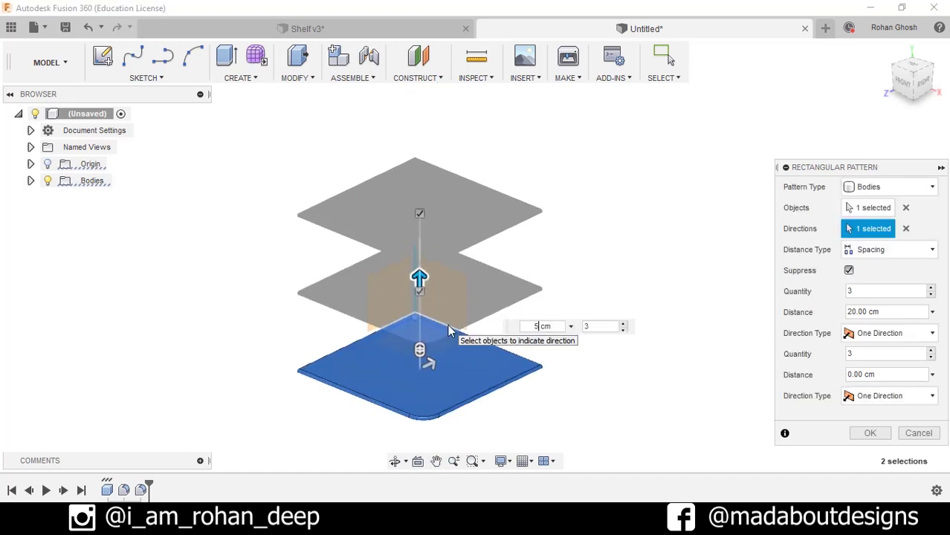
{"action": "type", "text": "1"}
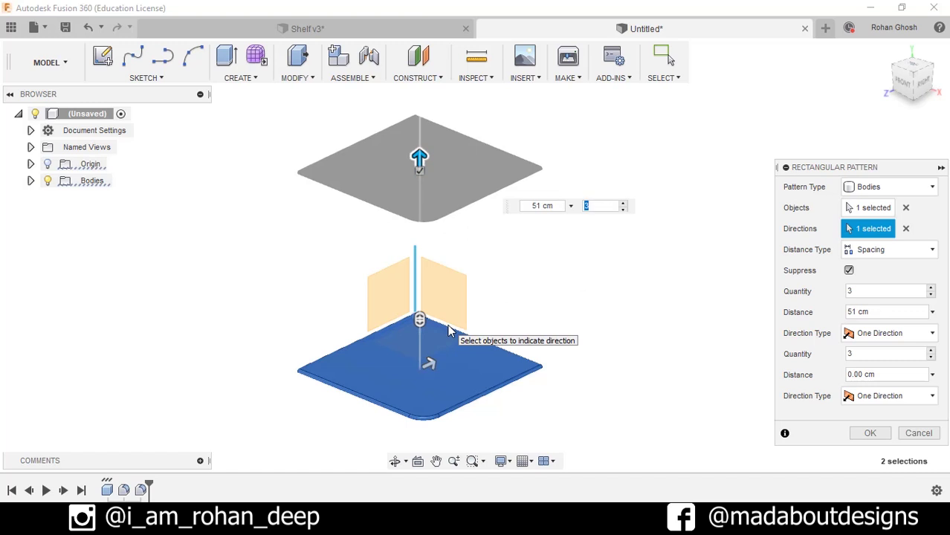
{"action": "key", "text": "Return"}
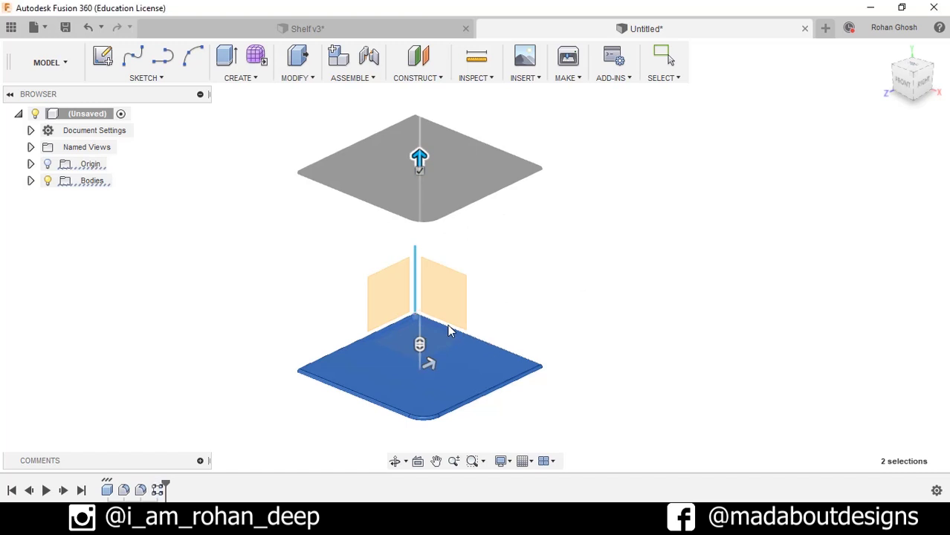
{"action": "scroll", "coordinate": [451, 328], "scroll_direction": "down", "scroll_amount": 5}
{"action": "scroll", "coordinate": [454, 325], "scroll_direction": "up", "scroll_amount": 4}
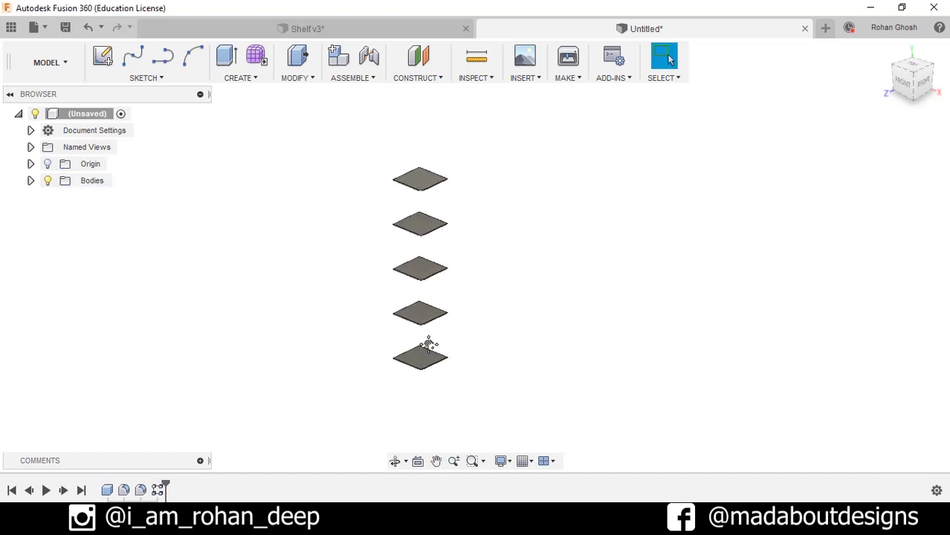
Step: Sketch a 1 × 40 cm box footprint from the corner of the lowest plate's top face
{"action": "left_click", "coordinate": [246, 79]}
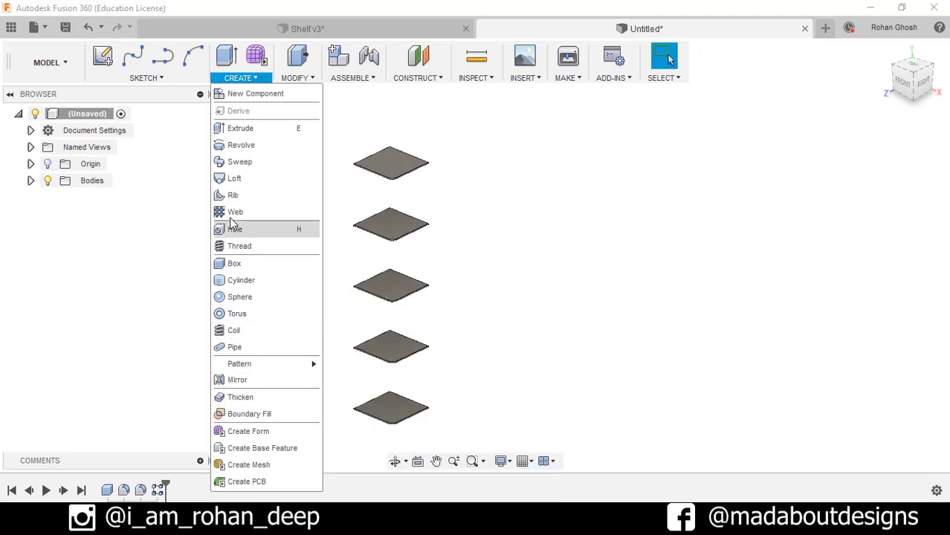
{"action": "left_click", "coordinate": [234, 263]}
{"action": "scroll", "coordinate": [440, 434], "scroll_direction": "up", "scroll_amount": 2}
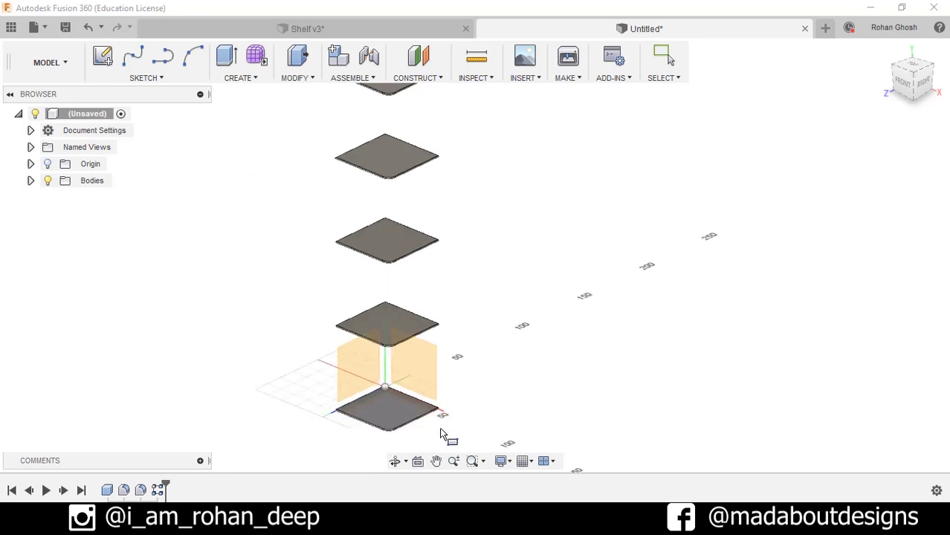
{"action": "middle_click_drag", "start_coordinate": [441, 434], "coordinate": [411, 282]}
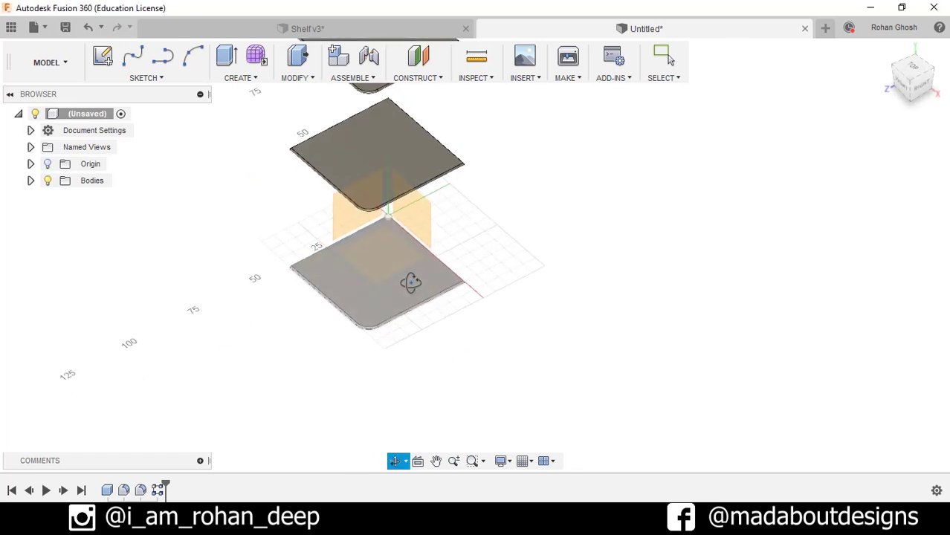
{"action": "left_click", "coordinate": [410, 283]}
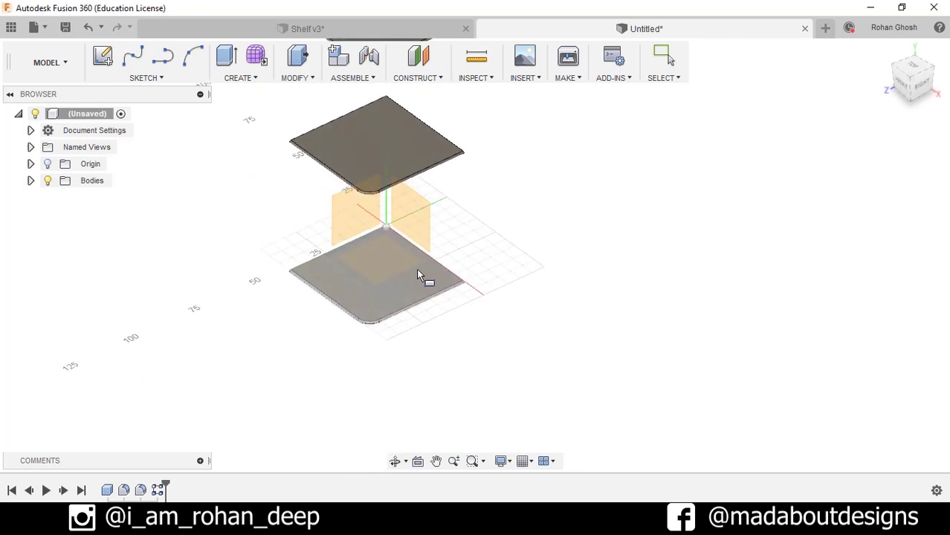
{"action": "scroll", "coordinate": [386, 239], "scroll_direction": "up", "scroll_amount": 3}
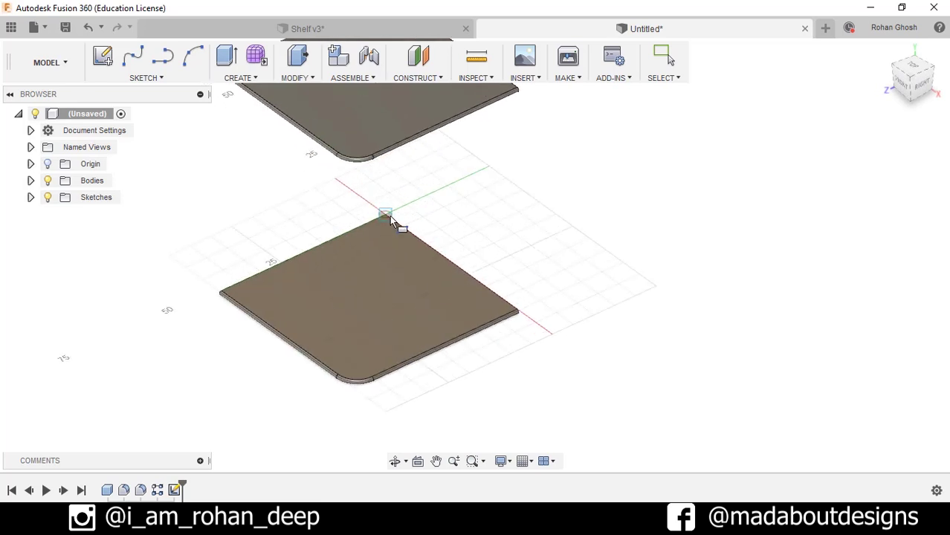
{"action": "left_click", "coordinate": [389, 214]}
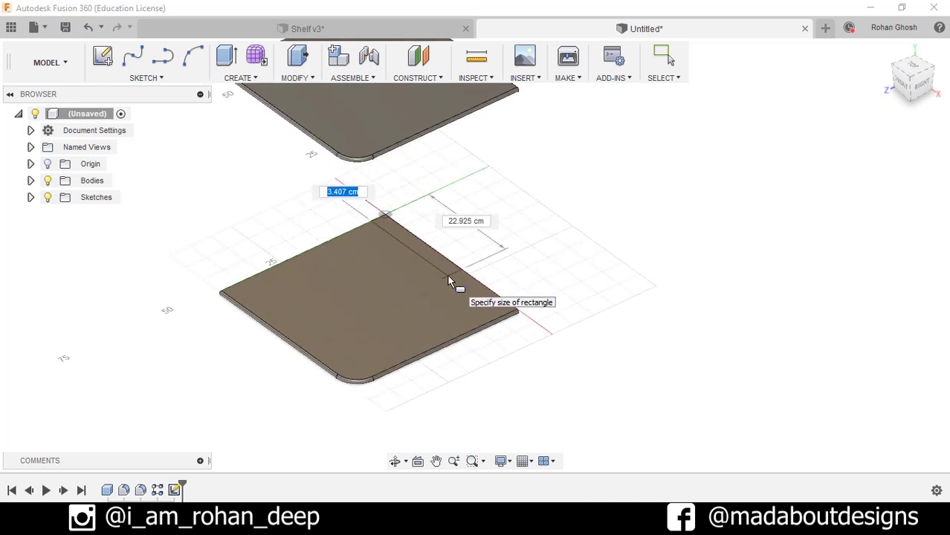
{"action": "type", "text": "1"}
{"action": "key", "text": "Tab"}
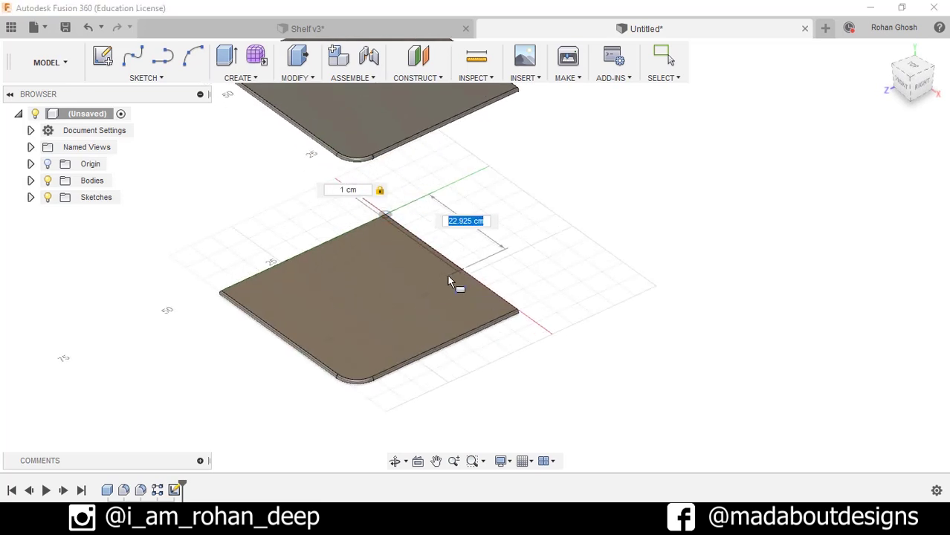
{"action": "type", "text": "40"}
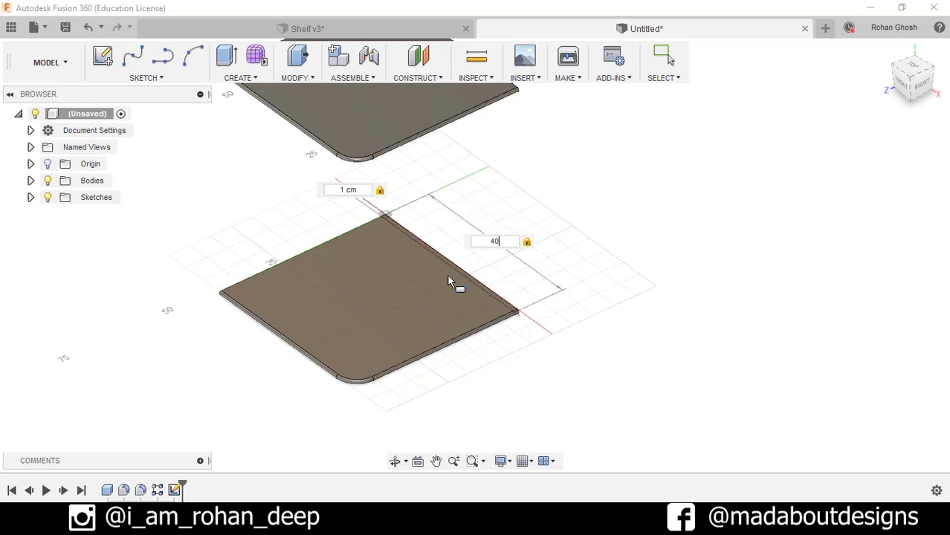
{"action": "key", "text": "Return"}
Step: Extrude the wall to 50 cm tall as a new body
{"action": "scroll", "coordinate": [449, 281], "scroll_direction": "down", "scroll_amount": 3}
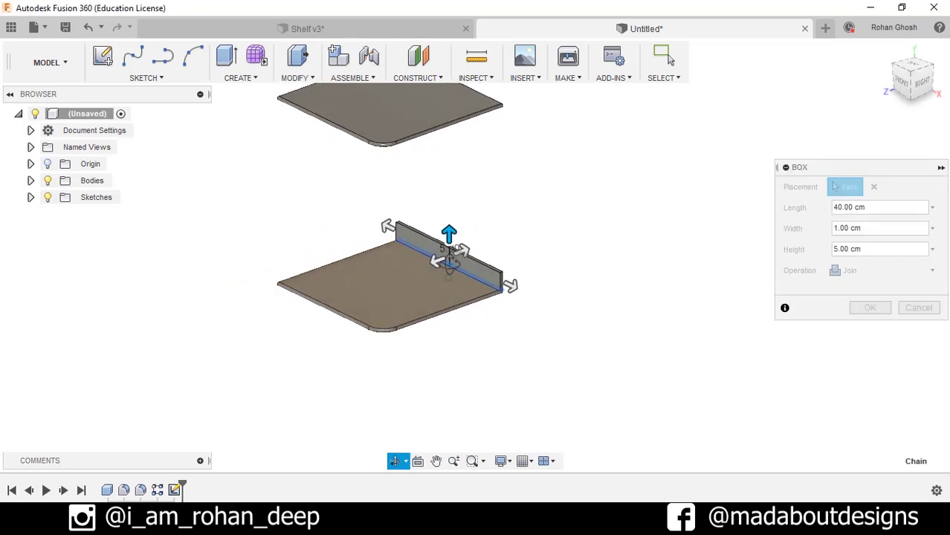
{"action": "left_click_drag", "start_coordinate": [448, 237], "coordinate": [449, 215]}
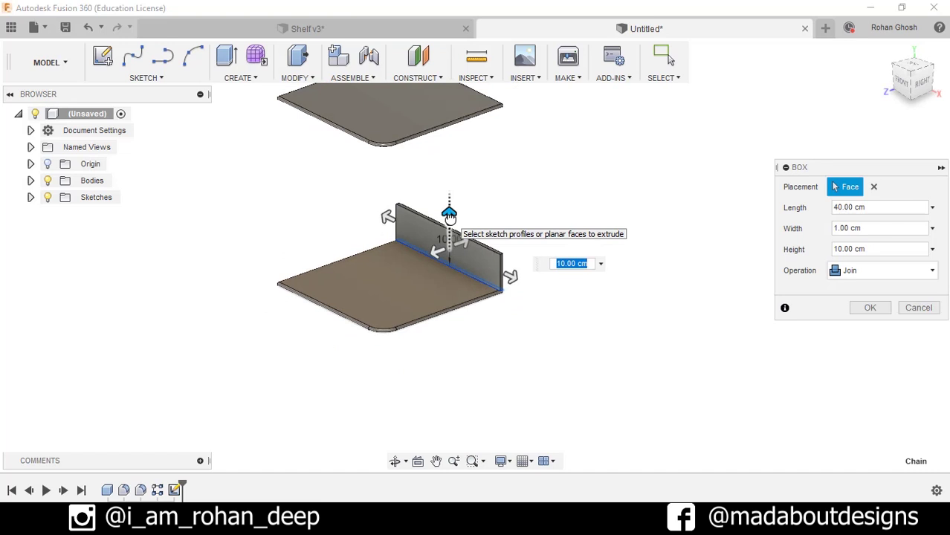
{"action": "key", "text": "Return"}
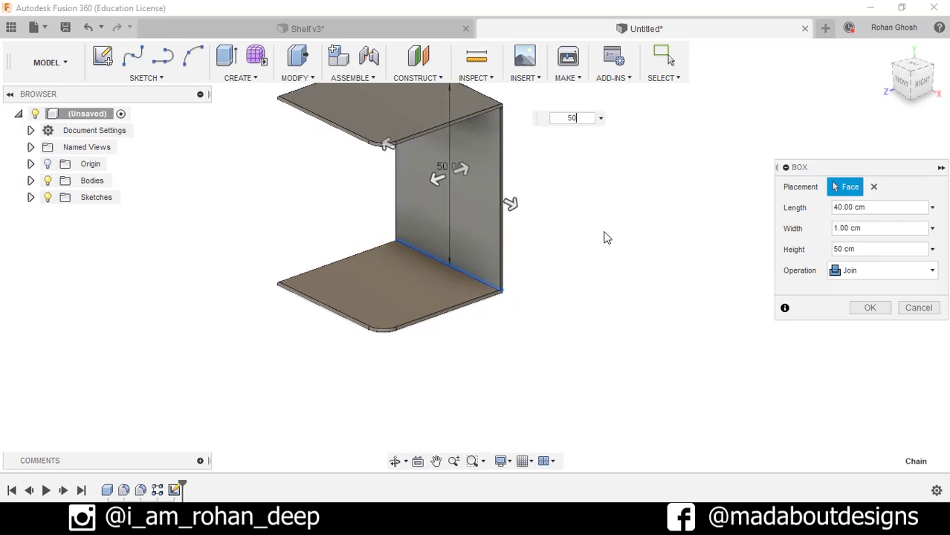
{"action": "left_click", "coordinate": [854, 273]}
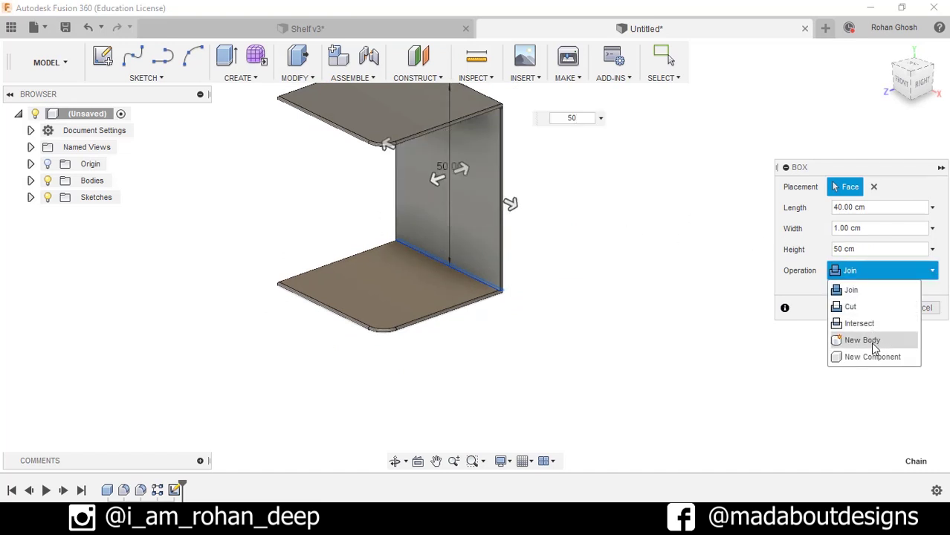
{"action": "left_click", "coordinate": [863, 338]}
{"action": "left_click", "coordinate": [869, 307]}
{"action": "middle_click_drag", "start_coordinate": [819, 311], "coordinate": [691, 286], "text": "shift"}
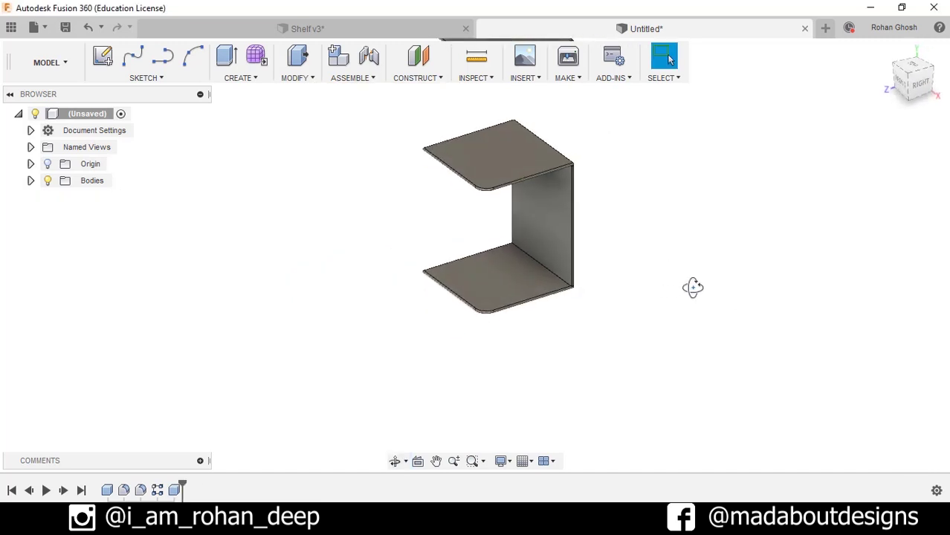
{"action": "scroll", "coordinate": [694, 293], "scroll_direction": "down", "scroll_amount": 3}
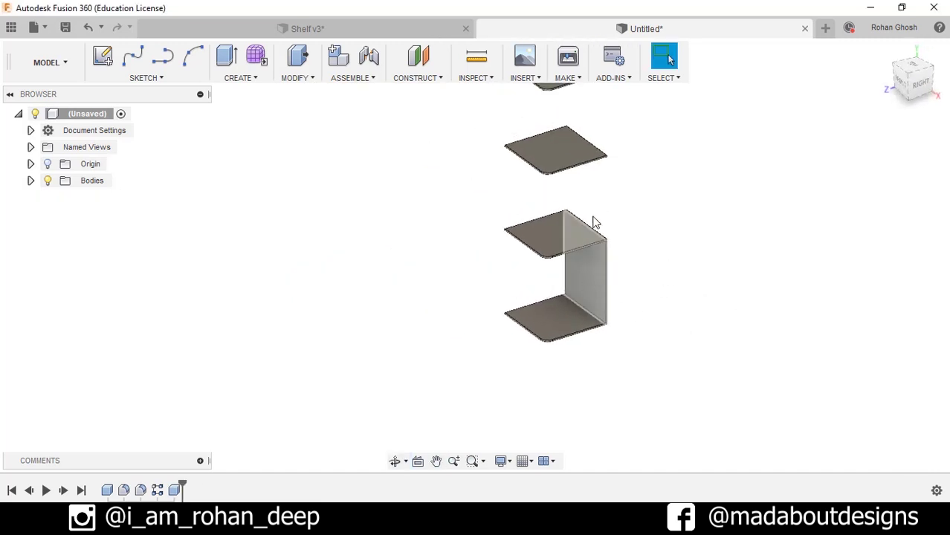
{"action": "left_click", "coordinate": [241, 79]}
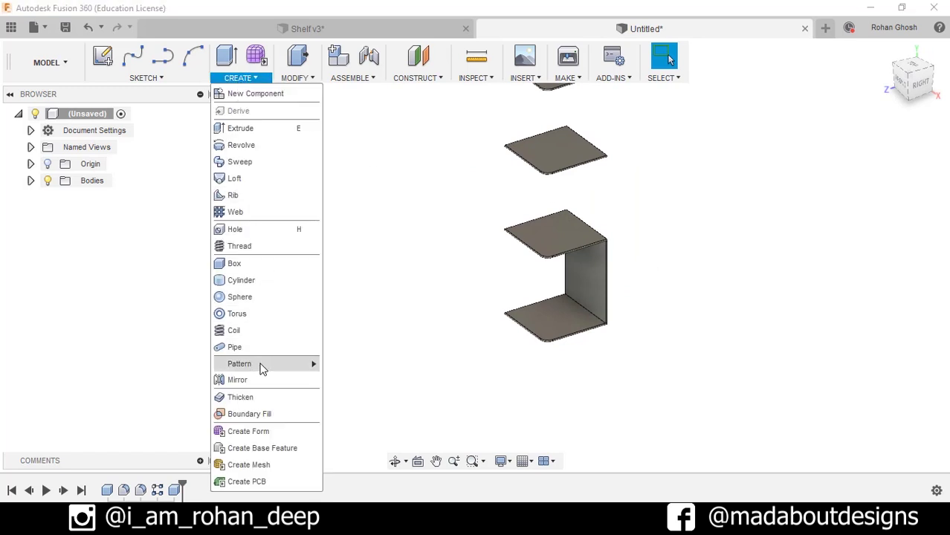
Step: Pattern the wall body along a vertical edge, 3 copies at -102 cm spacing
{"action": "left_click", "coordinate": [361, 367]}
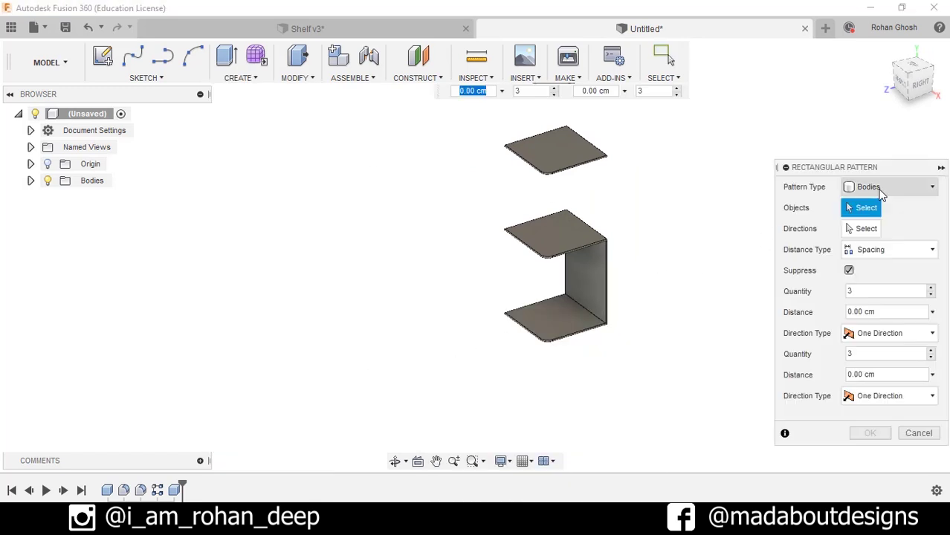
{"action": "left_click", "coordinate": [595, 269]}
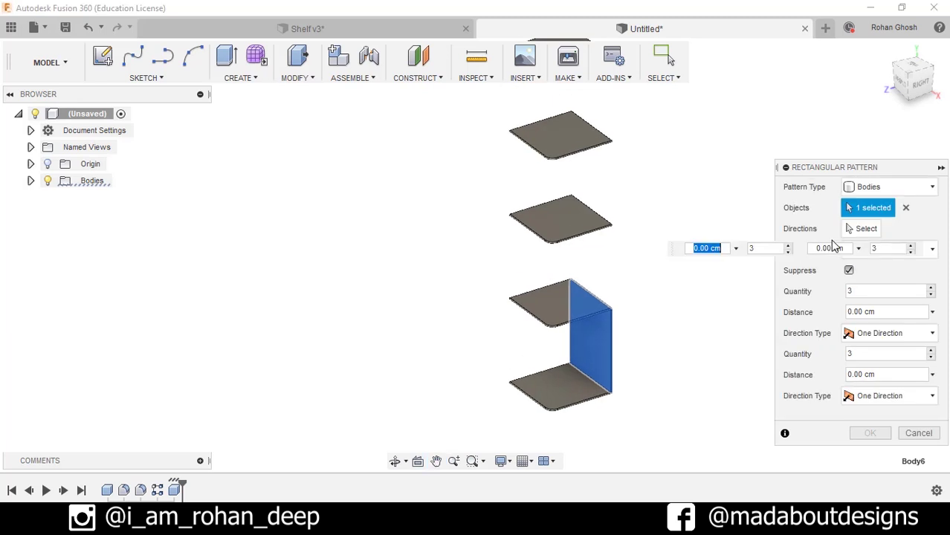
{"action": "scroll", "coordinate": [605, 387], "scroll_direction": "up", "scroll_amount": 2}
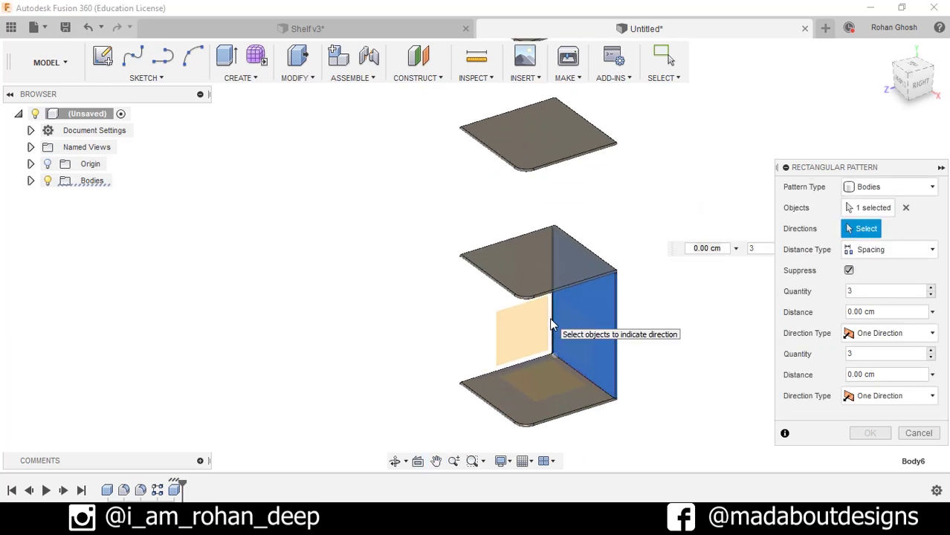
{"action": "left_click", "coordinate": [553, 325]}
{"action": "scroll", "coordinate": [664, 279], "scroll_direction": "down", "scroll_amount": 2}
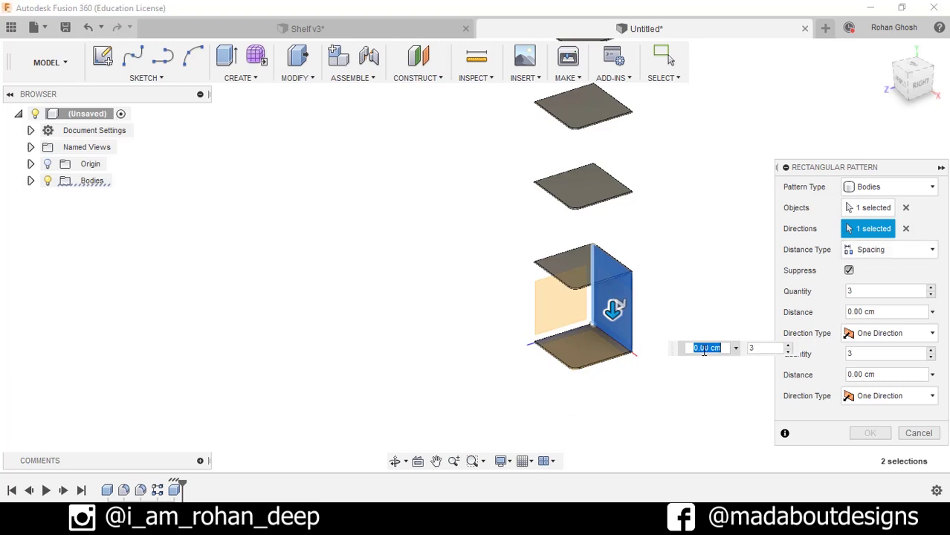
{"action": "left_click_drag", "start_coordinate": [612, 309], "coordinate": [667, 194]}
{"action": "left_click", "coordinate": [728, 297]}
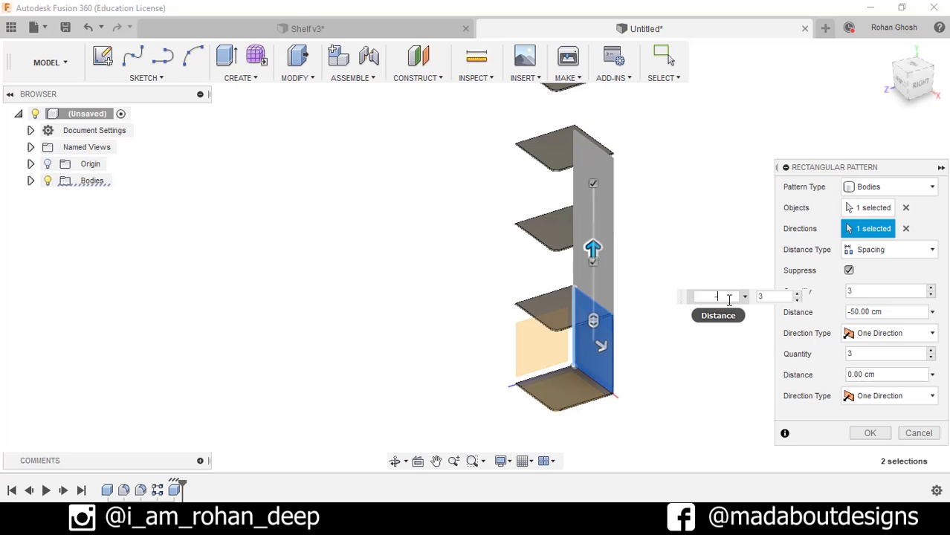
{"action": "key", "text": "Tab"}
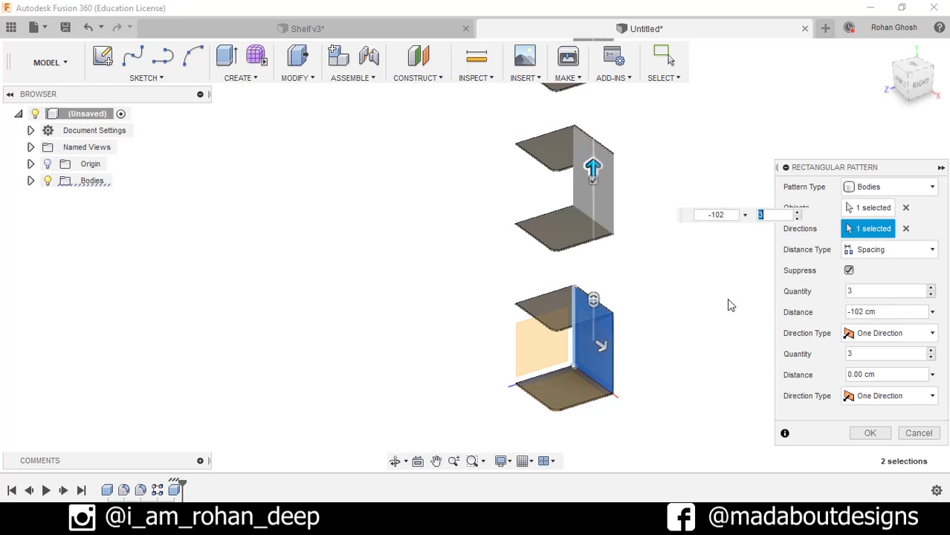
{"action": "key", "text": "Return"}
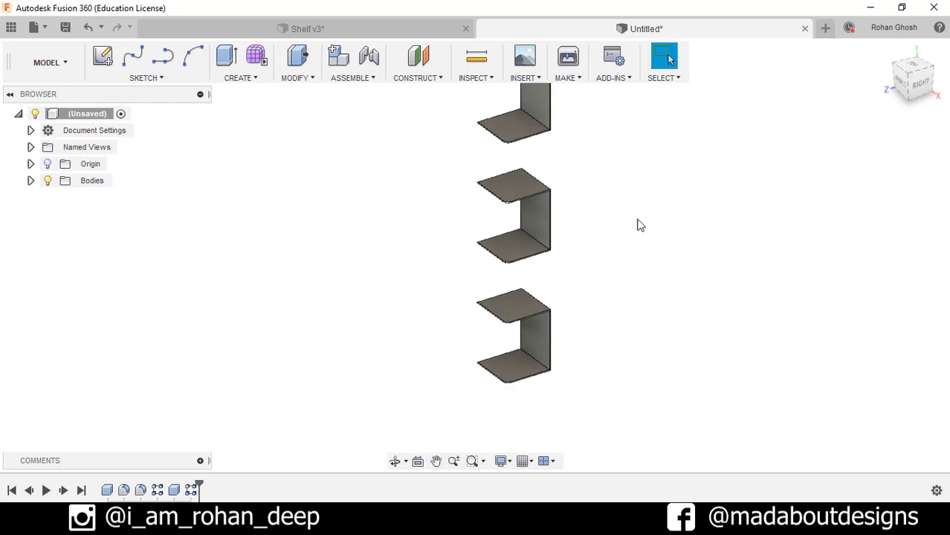
{"action": "middle_click_drag", "start_coordinate": [637, 225], "coordinate": [582, 210]}
Step: Sketch a 1 × 40 cm box footprint from the corner of the upper shelf's top face
{"action": "scroll", "coordinate": [555, 265], "scroll_direction": "up", "scroll_amount": 2}
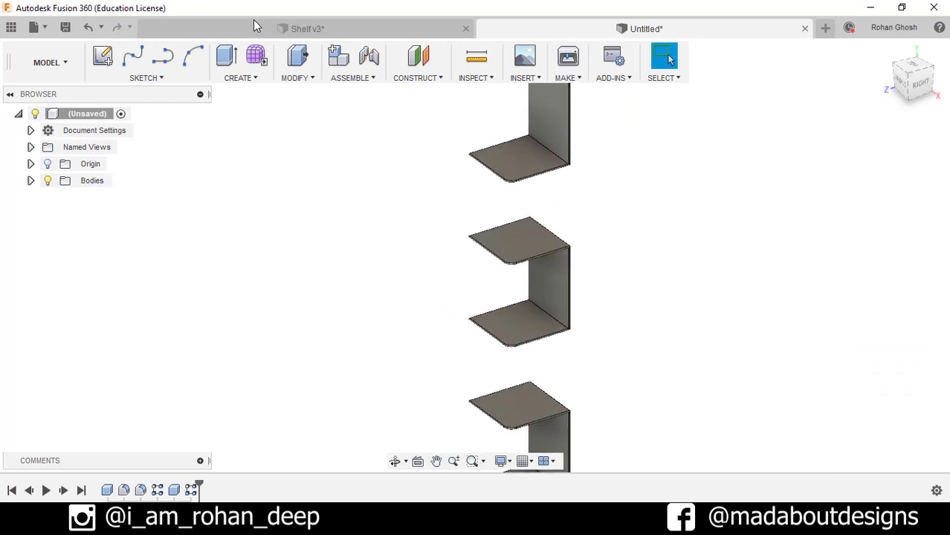
{"action": "left_click", "coordinate": [254, 83]}
{"action": "left_click", "coordinate": [266, 270]}
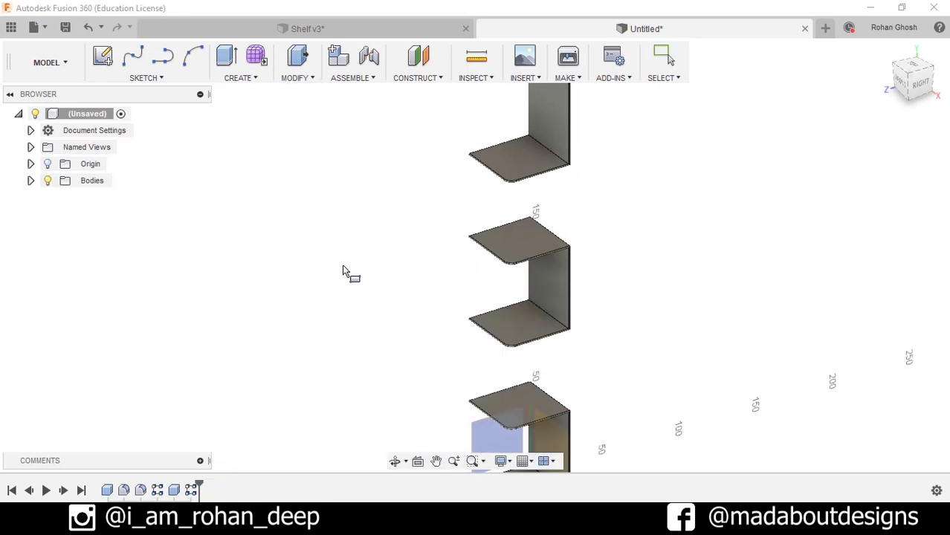
{"action": "left_click", "coordinate": [530, 248]}
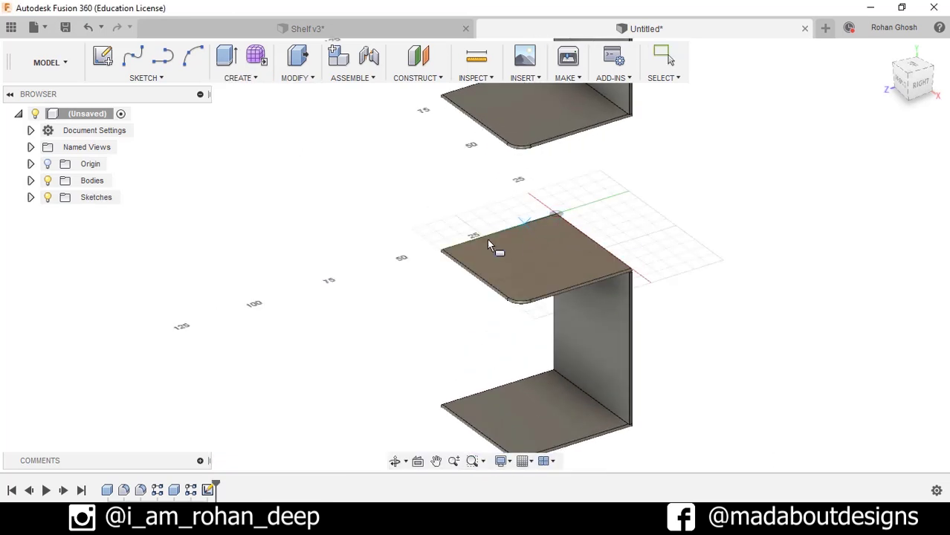
{"action": "left_click", "coordinate": [556, 214]}
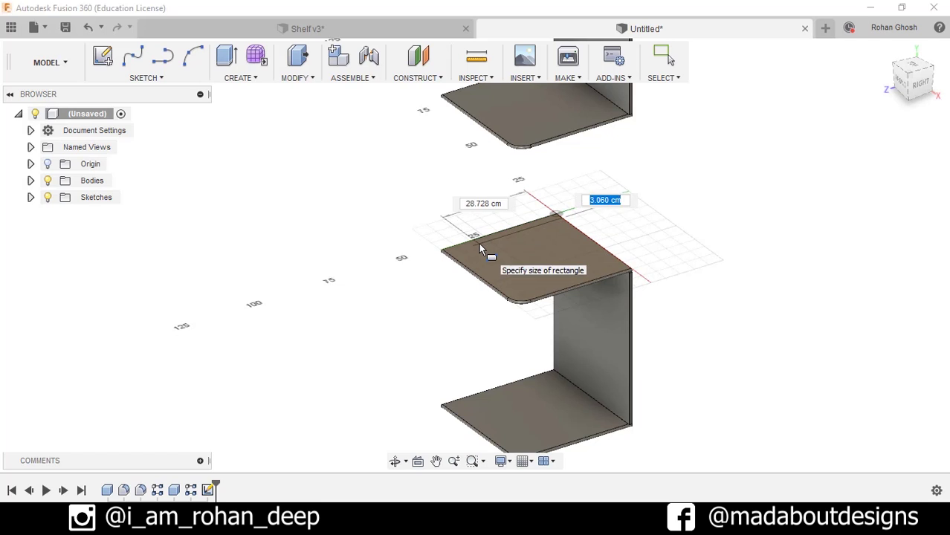
{"action": "type", "text": "1"}
{"action": "key", "text": "Tab"}
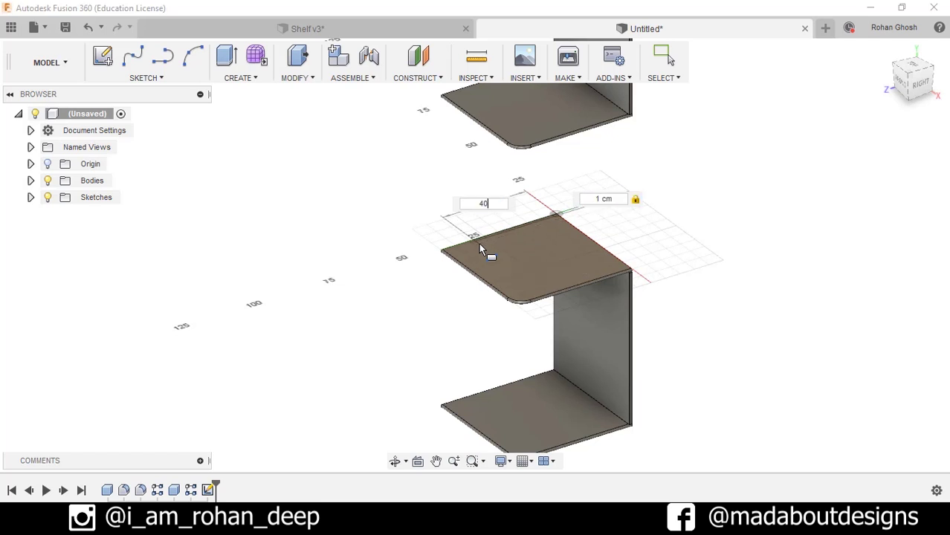
{"action": "key", "text": "Tab"}
{"action": "key", "text": "Return"}
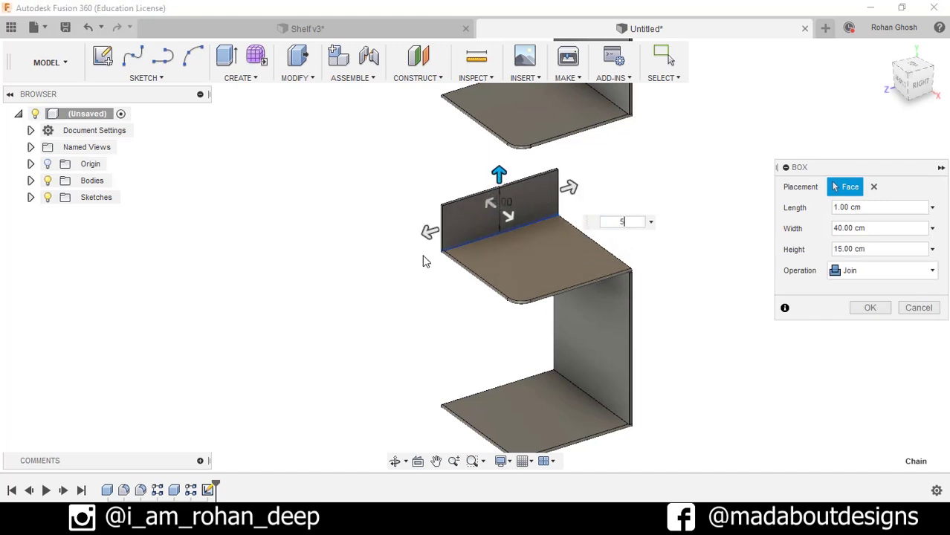
Step: Make the panel 50 cm tall as a new body
{"action": "type", "text": "50"}
{"action": "left_click", "coordinate": [851, 270]}
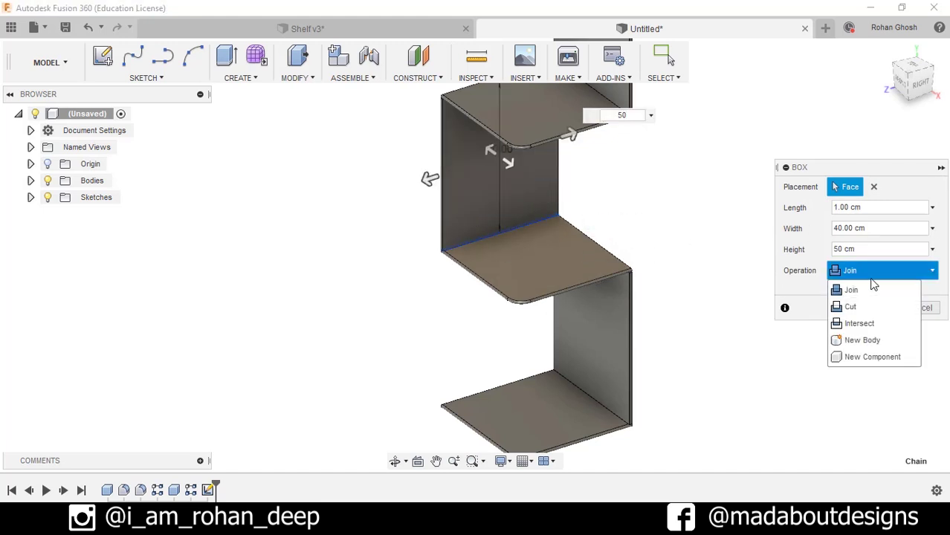
{"action": "left_click", "coordinate": [862, 339]}
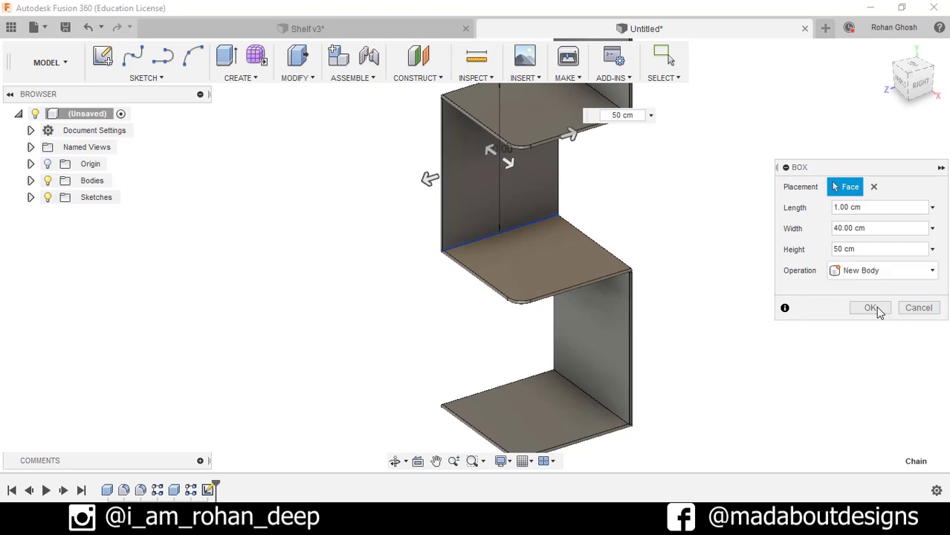
{"action": "left_click", "coordinate": [818, 311]}
{"action": "scroll", "coordinate": [727, 278], "scroll_direction": "down", "scroll_amount": 2}
{"action": "middle_click_drag", "start_coordinate": [727, 278], "coordinate": [741, 273], "text": "shift"}
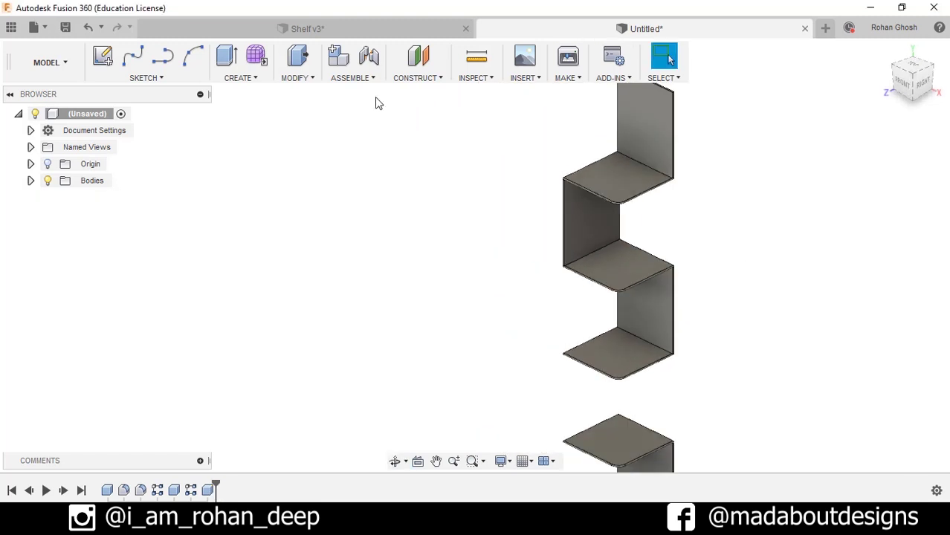
Step: Pattern the second wall panel downward along the vertical edge at -102 cm spacing
{"action": "left_click", "coordinate": [257, 78]}
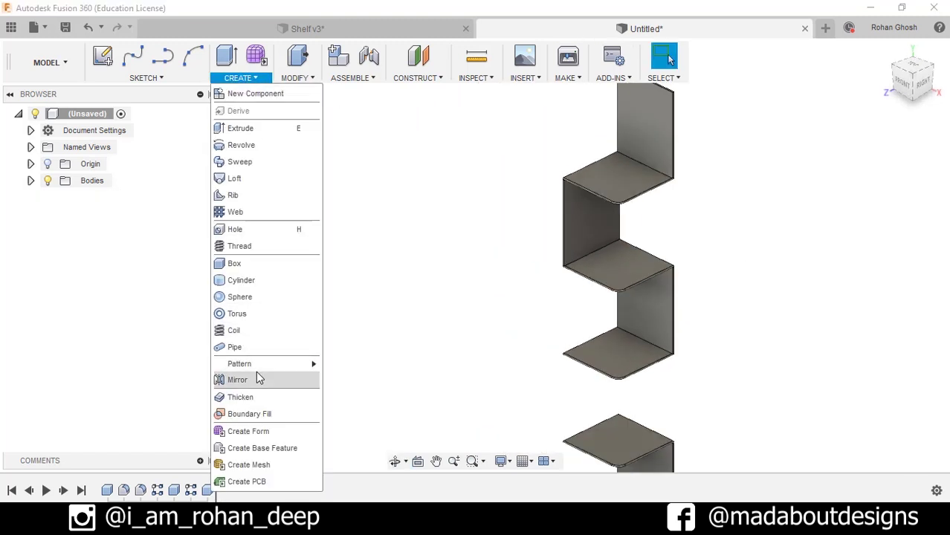
{"action": "left_click", "coordinate": [358, 348]}
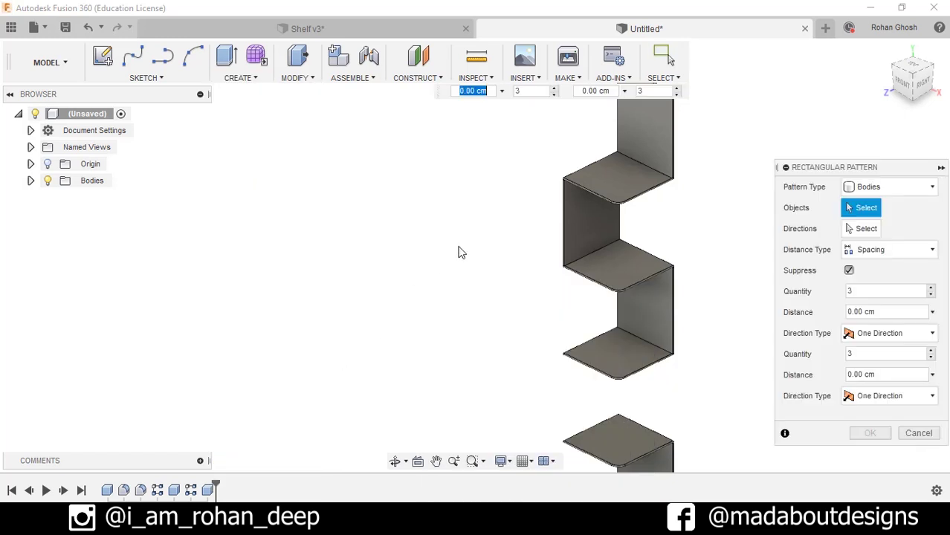
{"action": "left_click", "coordinate": [423, 247]}
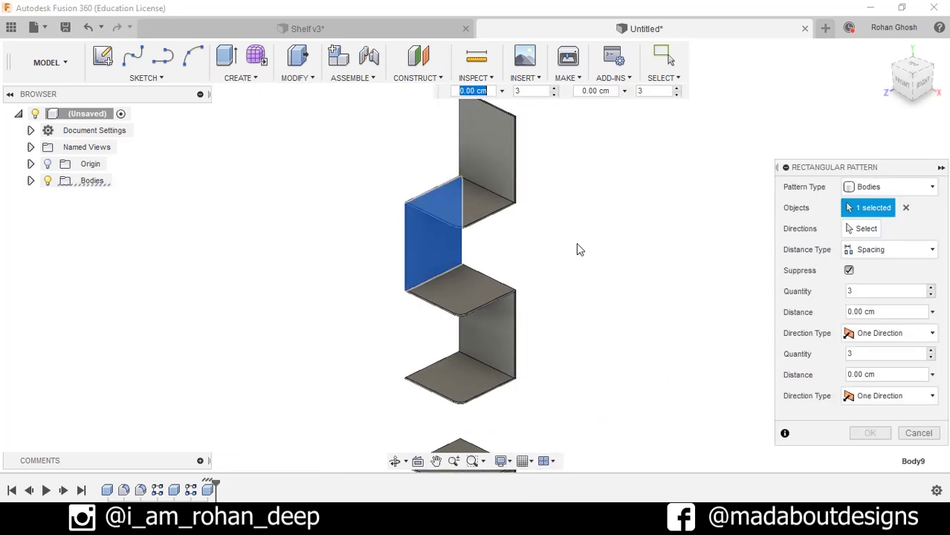
{"action": "left_click", "coordinate": [862, 228]}
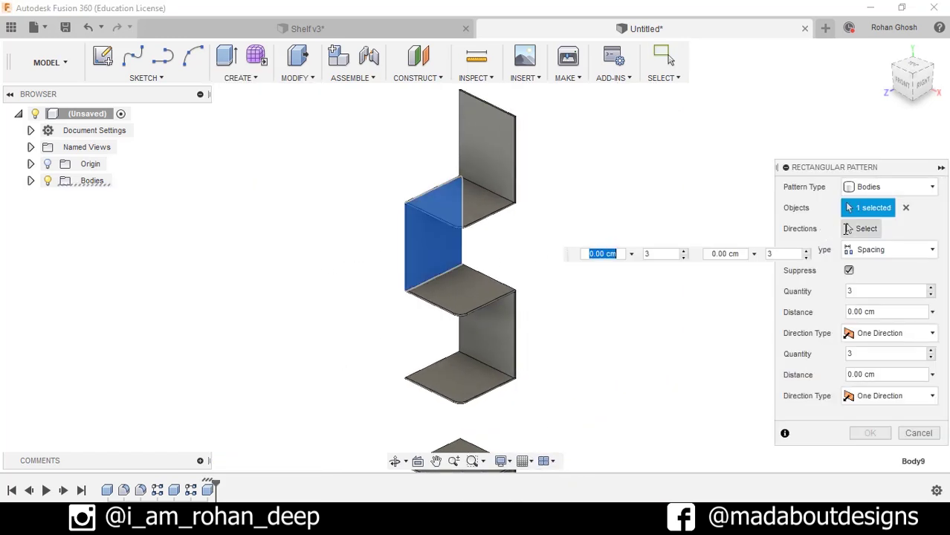
{"action": "left_click", "coordinate": [403, 242]}
{"action": "left_click_drag", "start_coordinate": [399, 236], "coordinate": [399, 318]}
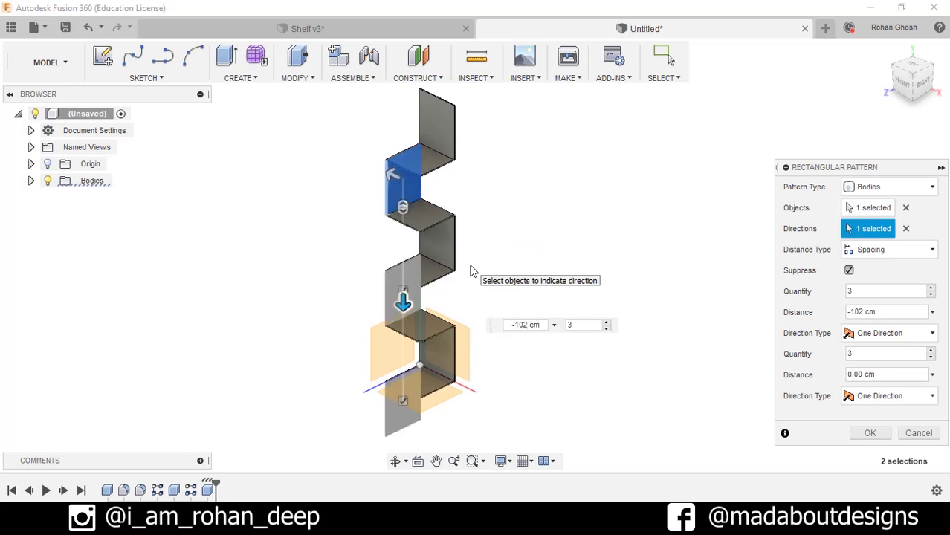
{"action": "key", "text": "Return"}
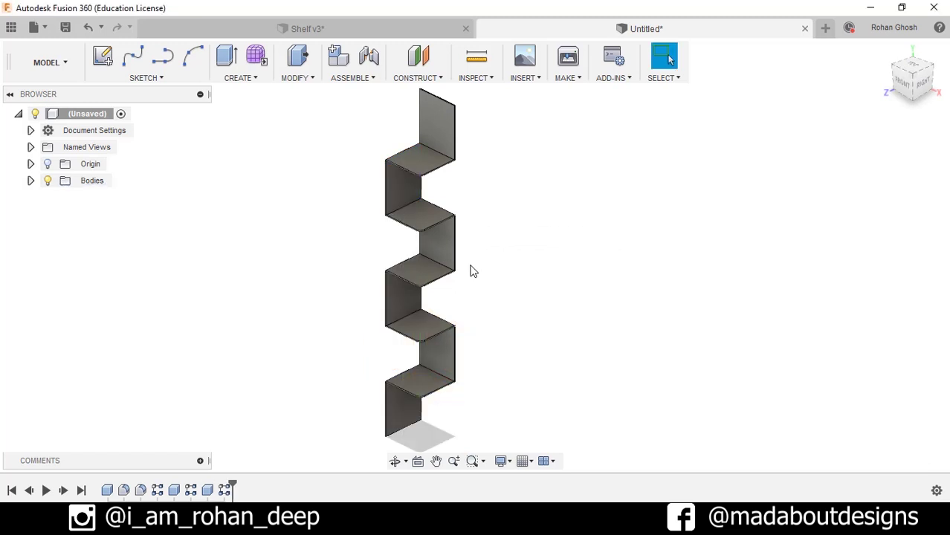
Step: Window-select every shelf and panel body and Join them with Combine
{"action": "scroll", "coordinate": [472, 271], "scroll_direction": "down", "scroll_amount": 3}
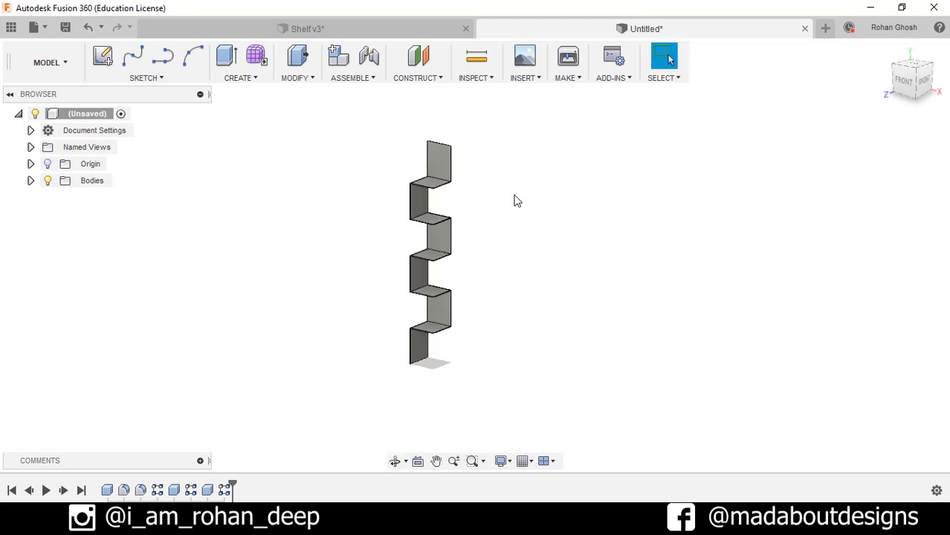
{"action": "left_click_drag", "start_coordinate": [459, 313], "coordinate": [277, 104]}
{"action": "left_click", "coordinate": [298, 79]}
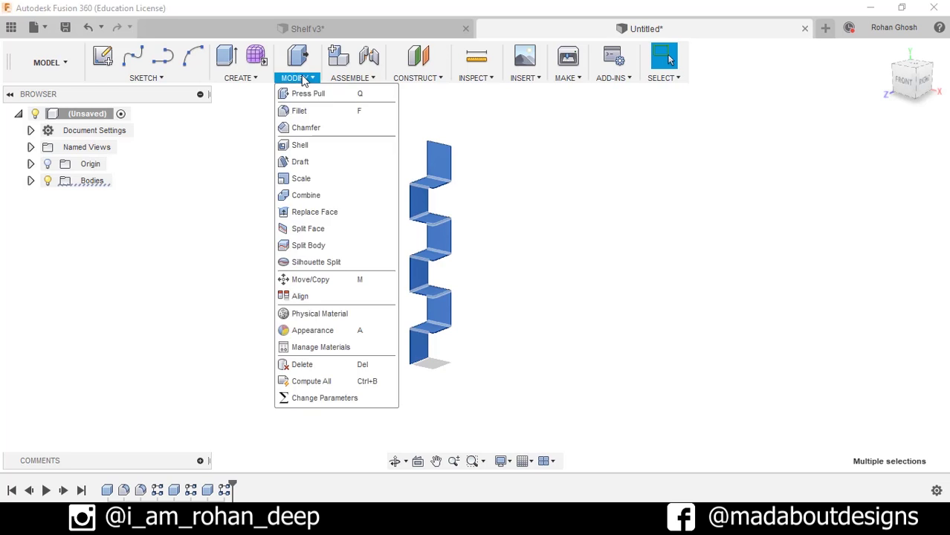
{"action": "left_click", "coordinate": [316, 195]}
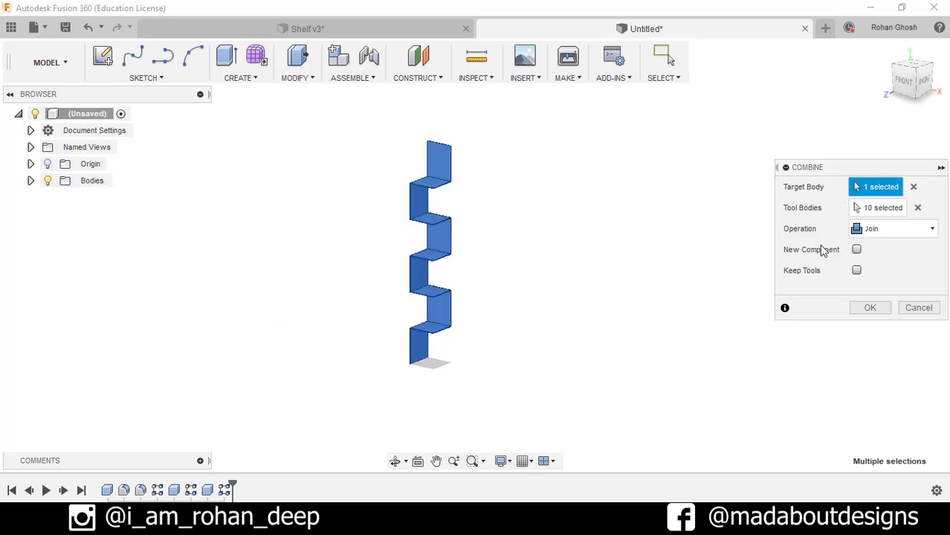
{"action": "left_click", "coordinate": [870, 307]}
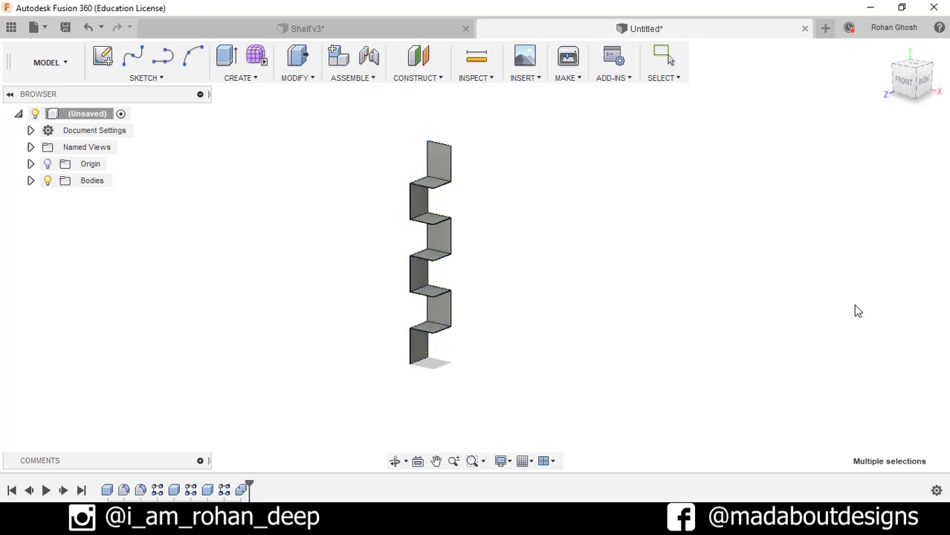
{"action": "scroll", "coordinate": [498, 160], "scroll_direction": "up", "scroll_amount": 3}
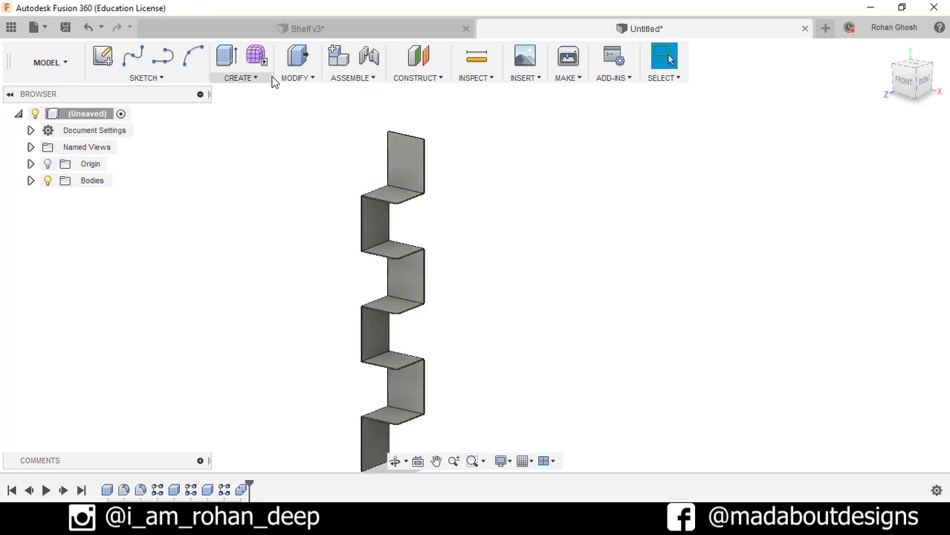
Step: Start a face offset on the top panel's end face and the bottom end face
{"action": "left_click", "coordinate": [295, 78]}
{"action": "left_click", "coordinate": [297, 93]}
{"action": "middle_click_drag", "start_coordinate": [335, 121], "coordinate": [318, 182], "text": "shift"}
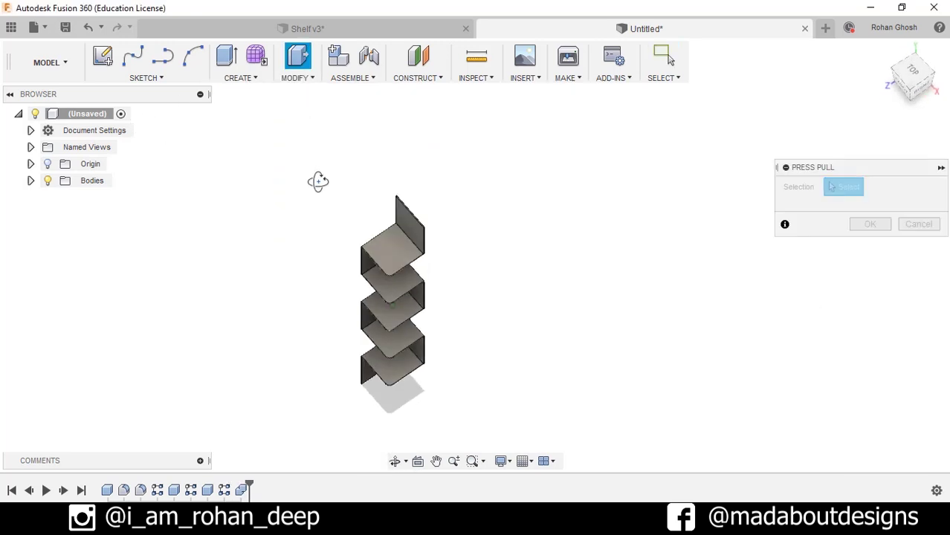
{"action": "scroll", "coordinate": [401, 227], "scroll_direction": "up", "scroll_amount": 5}
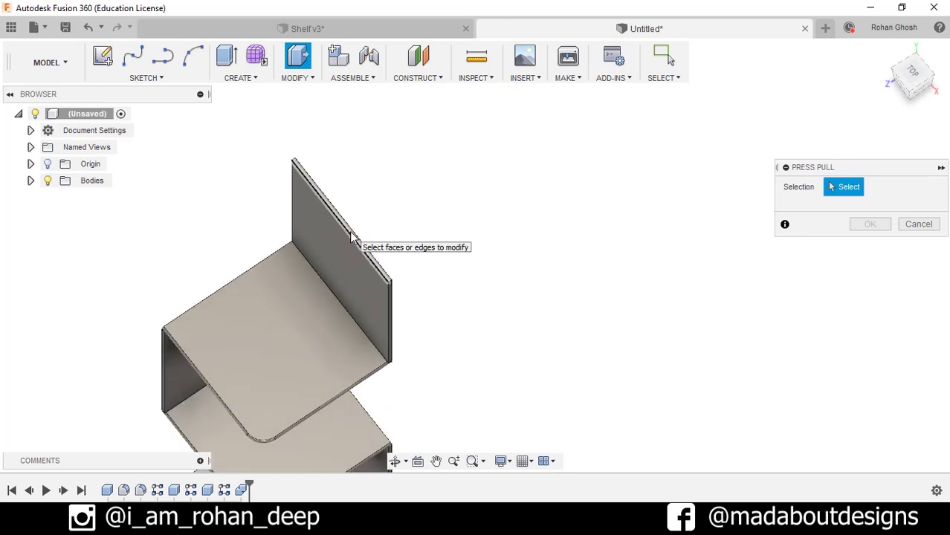
{"action": "scroll", "coordinate": [352, 237], "scroll_direction": "up", "scroll_amount": 3}
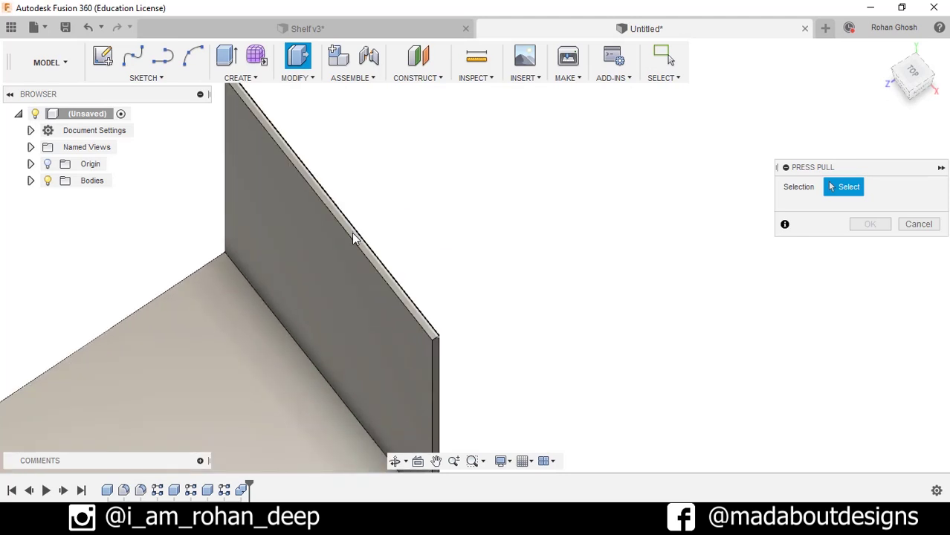
{"action": "scroll", "coordinate": [355, 246], "scroll_direction": "down", "scroll_amount": 2}
{"action": "scroll", "coordinate": [356, 246], "scroll_direction": "up", "scroll_amount": 3}
{"action": "left_click", "coordinate": [360, 246]}
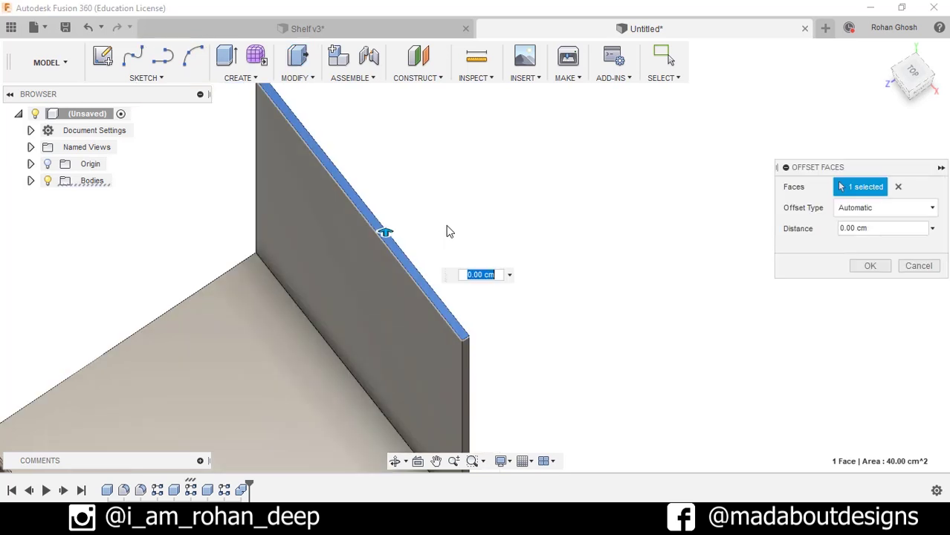
{"action": "scroll", "coordinate": [446, 232], "scroll_direction": "down", "scroll_amount": 5}
{"action": "middle_click_drag", "start_coordinate": [487, 251], "coordinate": [462, 238], "text": "shift"}
{"action": "scroll", "coordinate": [477, 289], "scroll_direction": "up", "scroll_amount": 6}
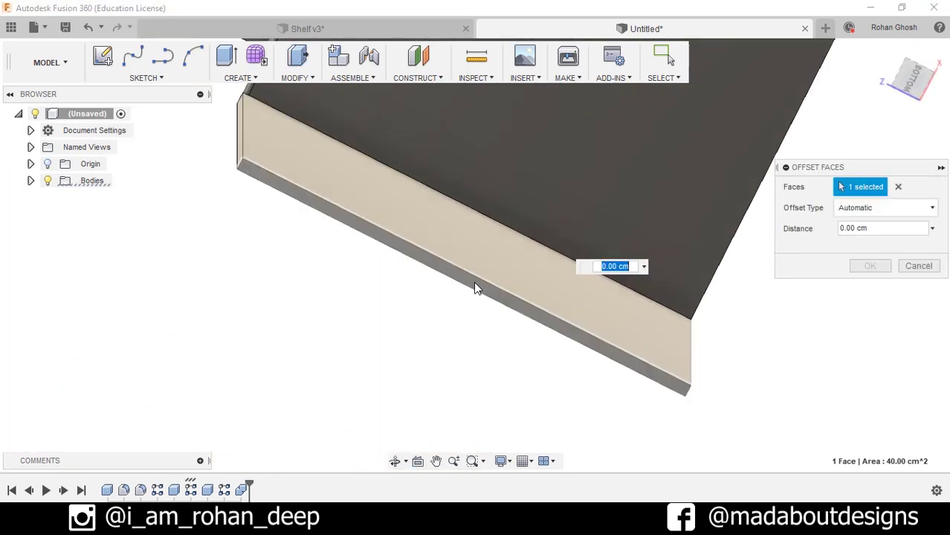
{"action": "left_click", "coordinate": [476, 289]}
{"action": "scroll", "coordinate": [345, 223], "scroll_direction": "down", "scroll_amount": 5}
{"action": "middle_click_drag", "start_coordinate": [345, 223], "coordinate": [406, 380], "text": "shift"}
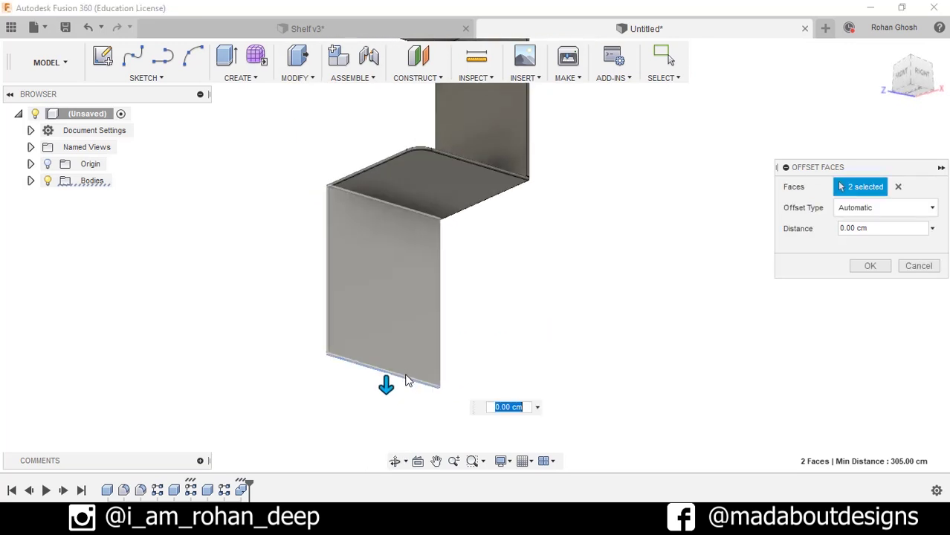
Step: Set the face offset distance to -20 cm
{"action": "left_click_drag", "start_coordinate": [384, 382], "coordinate": [384, 327]}
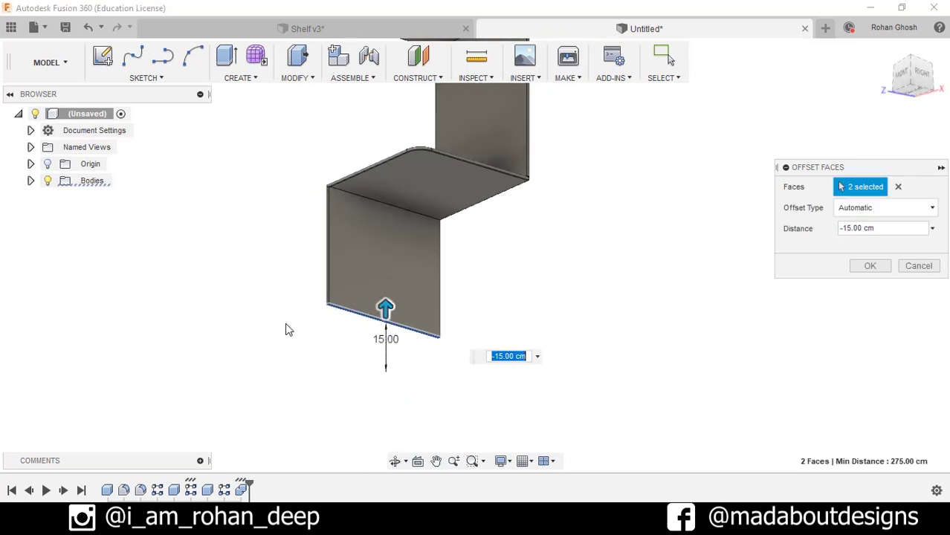
{"action": "scroll", "coordinate": [288, 330], "scroll_direction": "down", "scroll_amount": 2}
{"action": "type", "text": "-"}
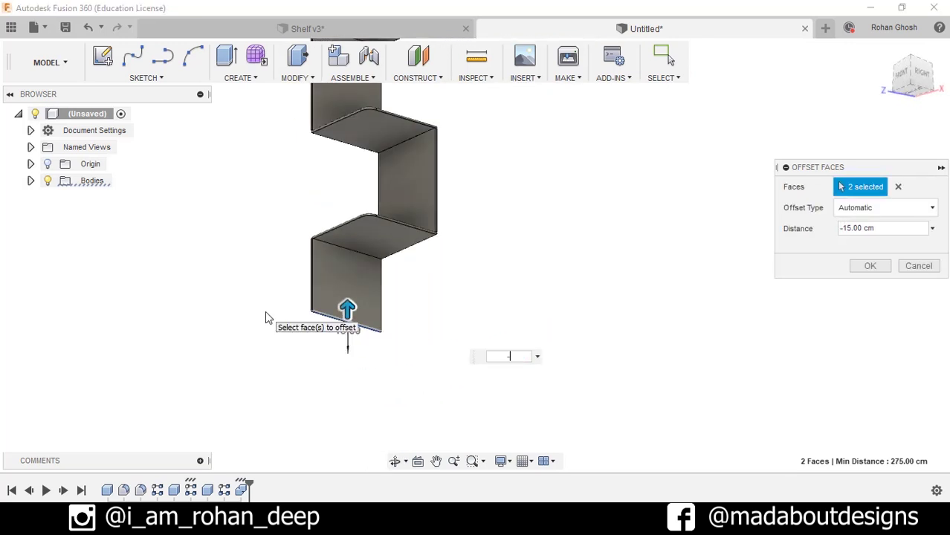
{"action": "type", "text": "20"}
{"action": "key", "text": "Return"}
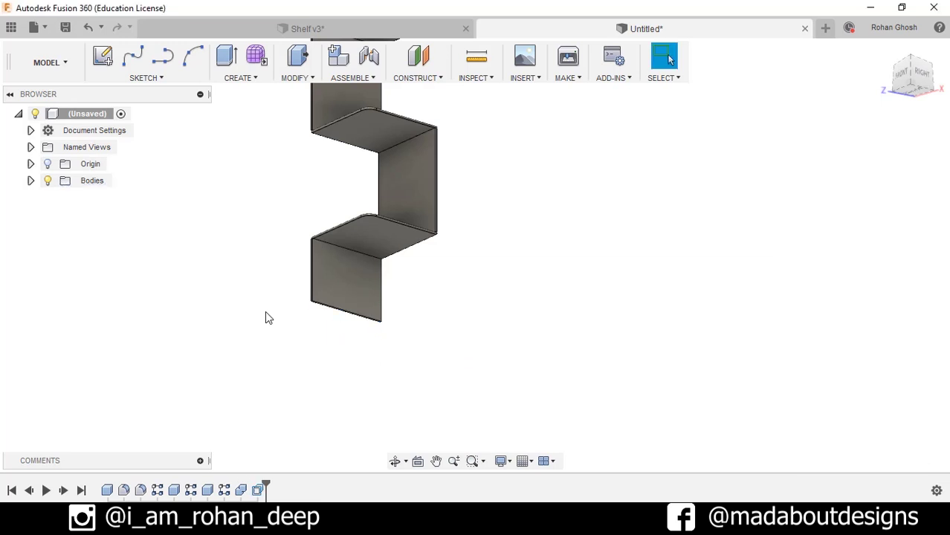
Step: Start a fillet on the shelf's vertical edge and bottom edge
{"action": "left_click", "coordinate": [301, 79]}
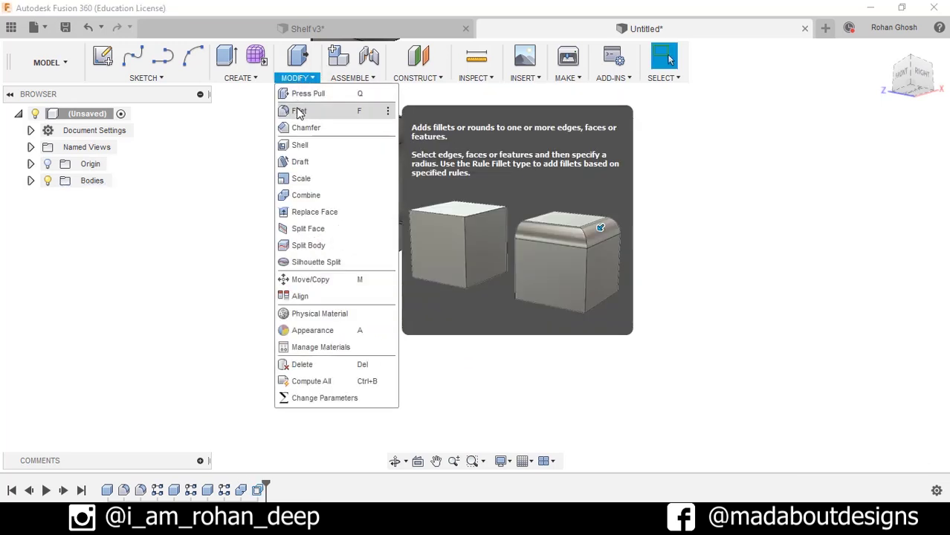
{"action": "left_click", "coordinate": [298, 110]}
{"action": "scroll", "coordinate": [318, 348], "scroll_direction": "up", "scroll_amount": 5}
{"action": "middle_click_drag", "start_coordinate": [318, 347], "coordinate": [289, 318], "text": "shift"}
{"action": "left_click", "coordinate": [295, 312]}
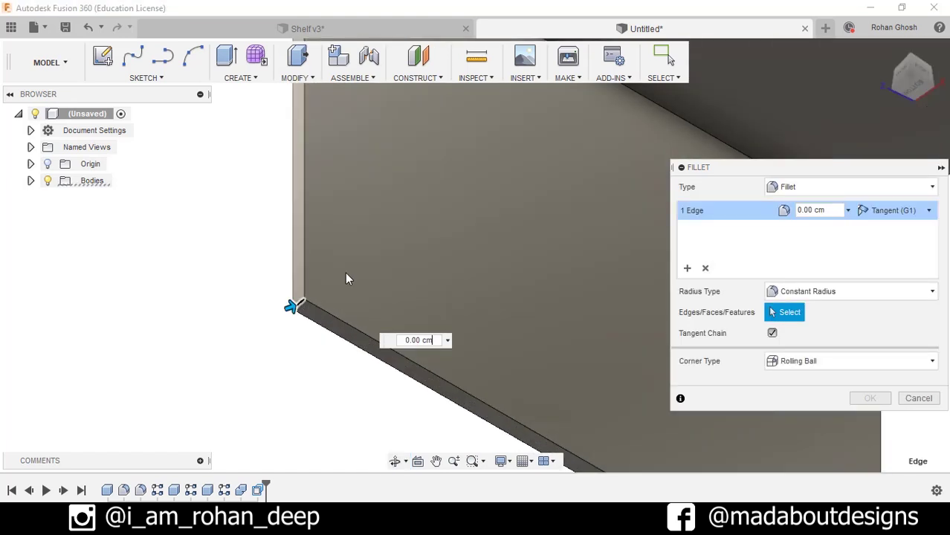
{"action": "middle_click_drag", "start_coordinate": [346, 272], "coordinate": [488, 333], "text": "shift"}
{"action": "left_click", "coordinate": [449, 318]}
Step: Add a third edge and the panel's top edge, then apply a 5 cm fillet
{"action": "scroll", "coordinate": [530, 253], "scroll_direction": "up", "scroll_amount": 3}
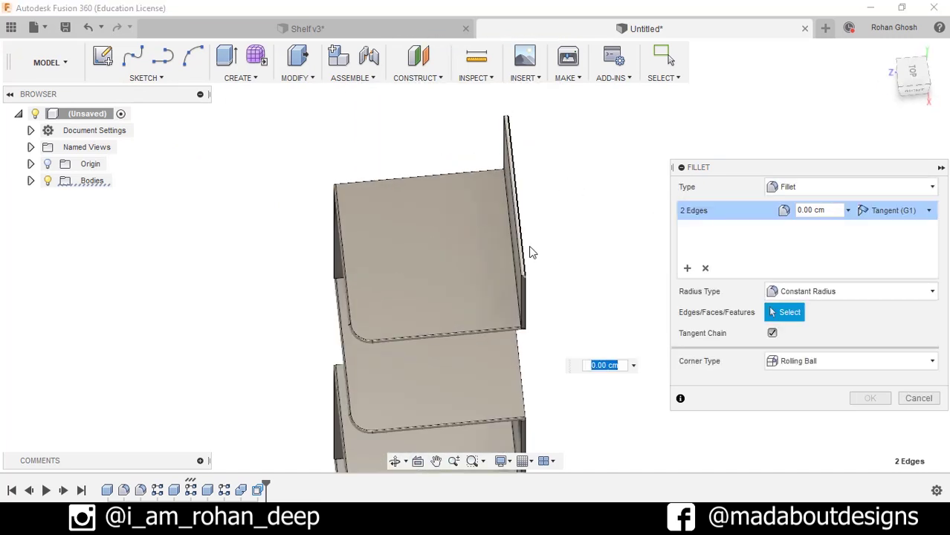
{"action": "scroll", "coordinate": [525, 275], "scroll_direction": "up", "scroll_amount": 2}
{"action": "scroll", "coordinate": [525, 281], "scroll_direction": "up", "scroll_amount": 2}
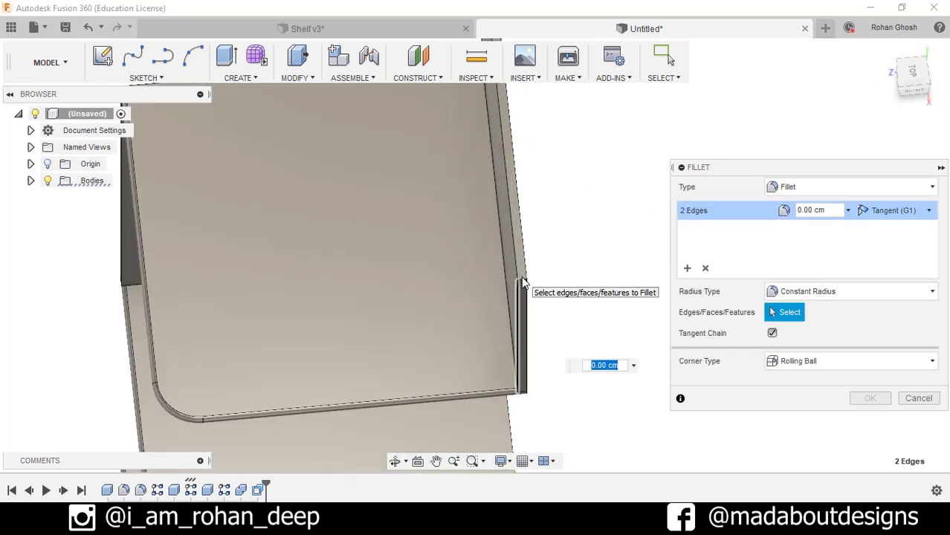
{"action": "left_click", "coordinate": [522, 281]}
{"action": "middle_click_drag", "start_coordinate": [523, 281], "coordinate": [457, 227], "text": "shift"}
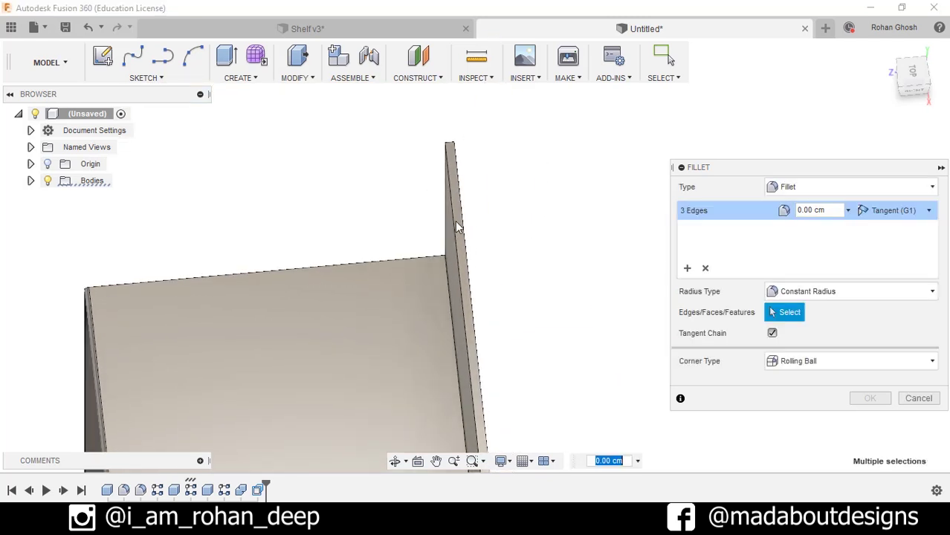
{"action": "left_click", "coordinate": [448, 144]}
{"action": "scroll", "coordinate": [641, 210], "scroll_direction": "down", "scroll_amount": 2}
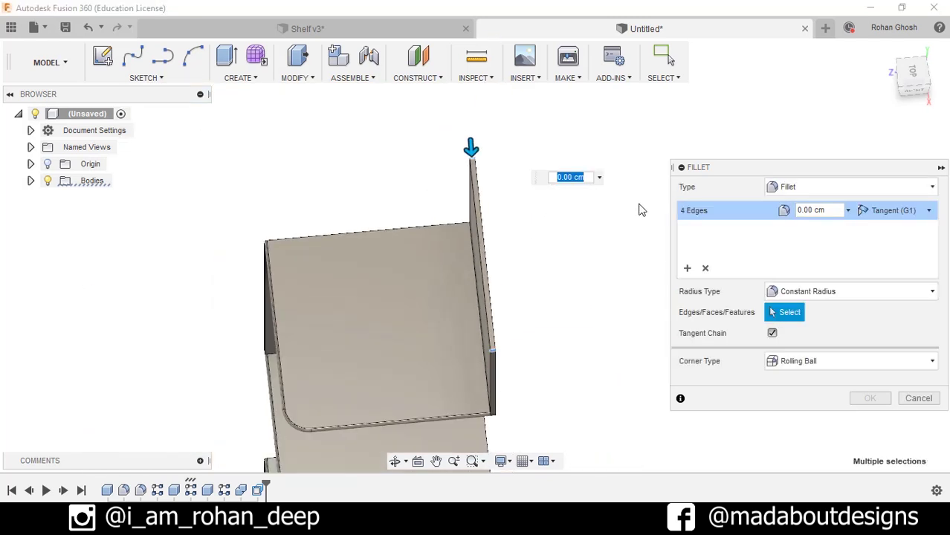
{"action": "type", "text": "5"}
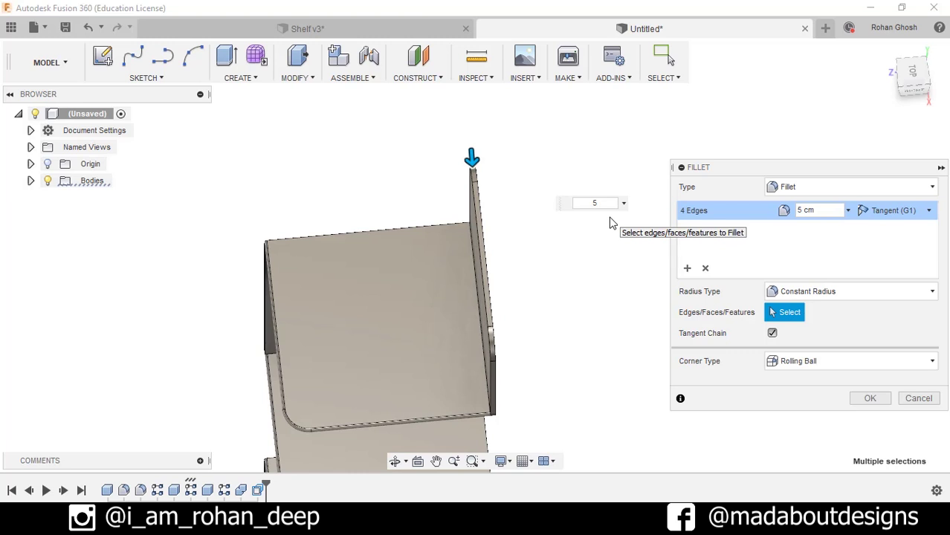
{"action": "key", "text": "Return"}
{"action": "scroll", "coordinate": [611, 221], "scroll_direction": "down", "scroll_amount": 3}
{"action": "middle_click_drag", "start_coordinate": [611, 221], "coordinate": [632, 265], "text": "shift"}
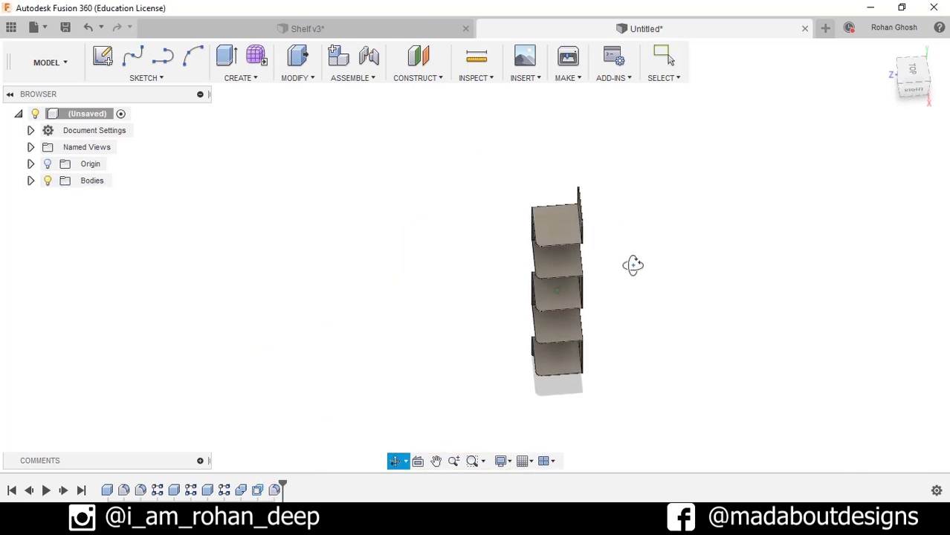
{"action": "left_click_drag", "start_coordinate": [633, 265], "coordinate": [695, 231]}
{"action": "key", "text": "Escape"}
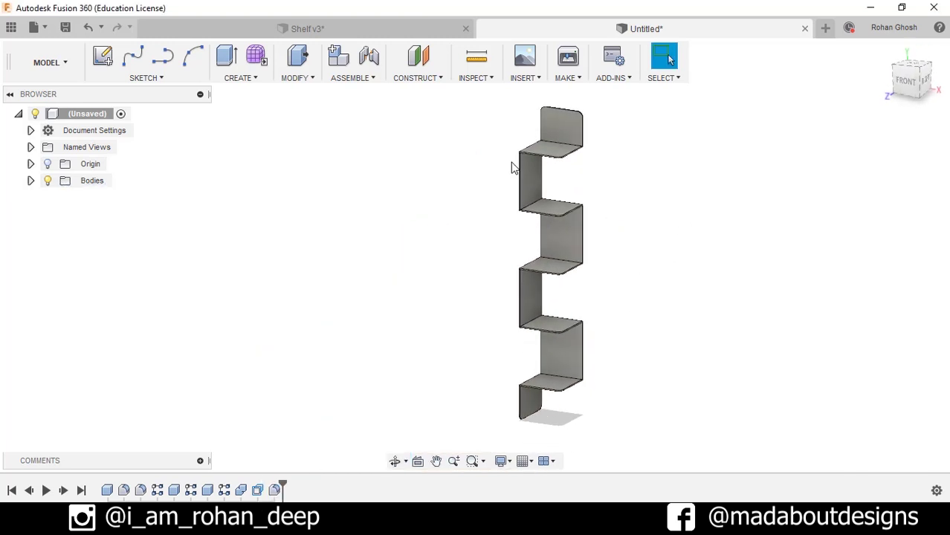
Step: Sketch a 1.5 cm centre-diameter circle on the shelf's vertical panel near the rounded corner
{"action": "left_click", "coordinate": [103, 56]}
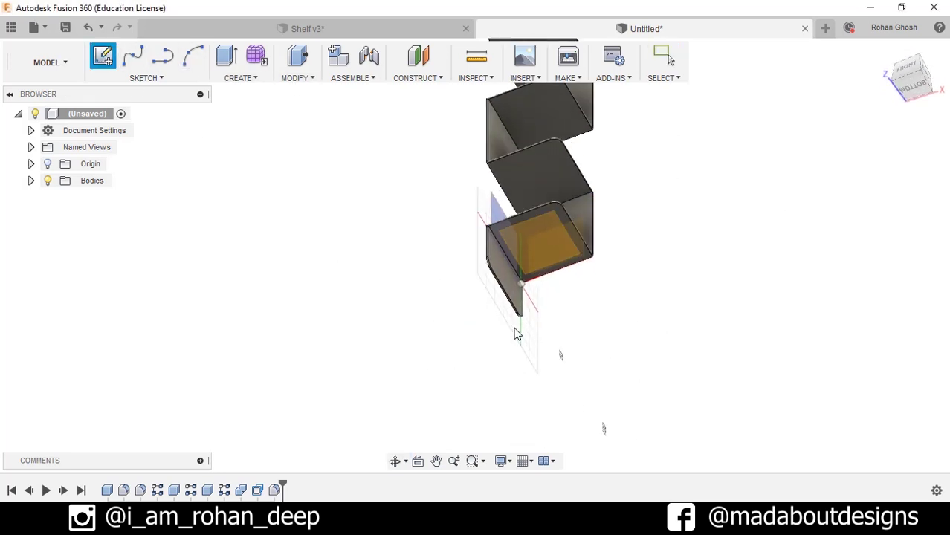
{"action": "left_click", "coordinate": [520, 316]}
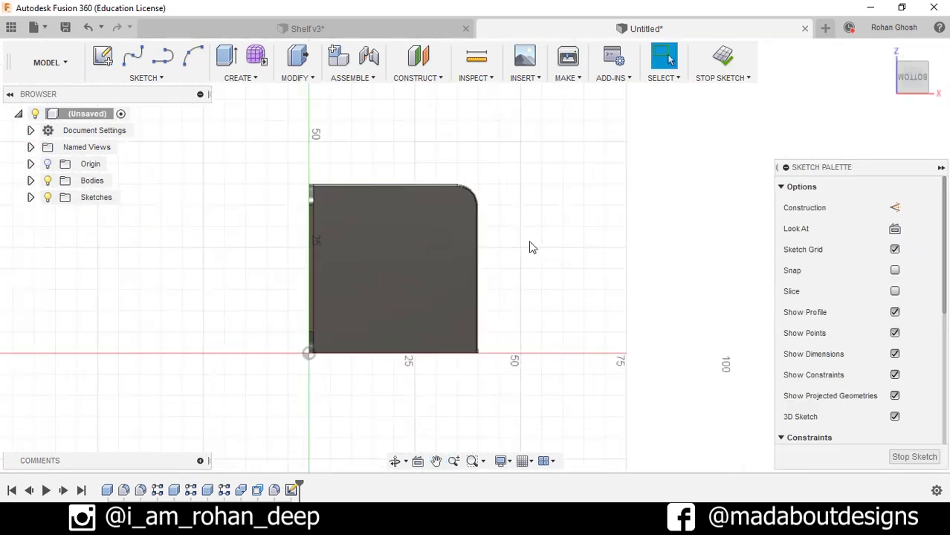
{"action": "left_click", "coordinate": [156, 77]}
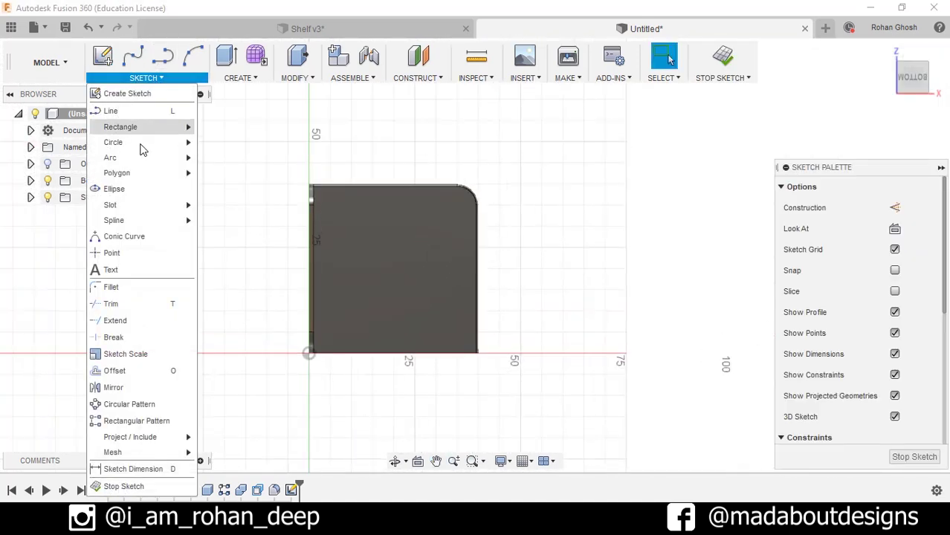
{"action": "left_click", "coordinate": [276, 144]}
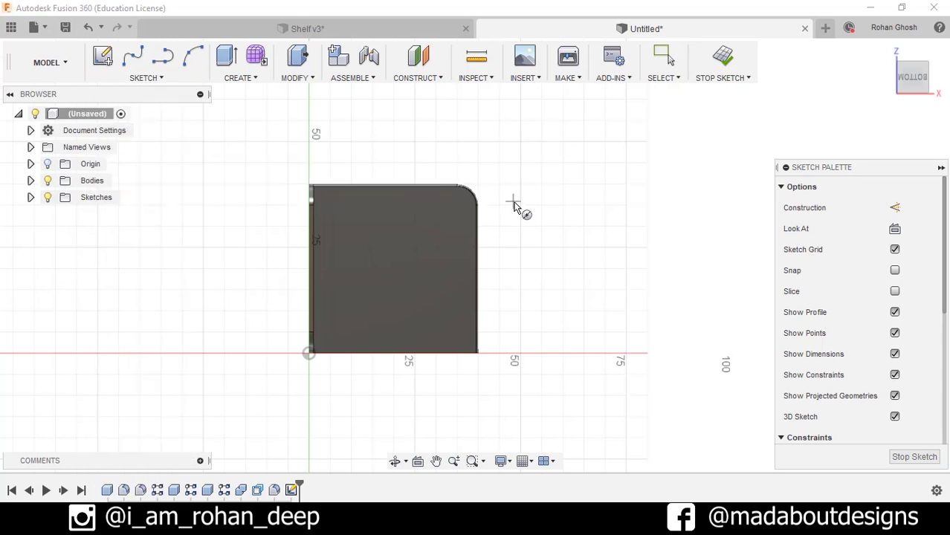
{"action": "scroll", "coordinate": [519, 208], "scroll_direction": "up", "scroll_amount": 3}
{"action": "left_click", "coordinate": [409, 211]}
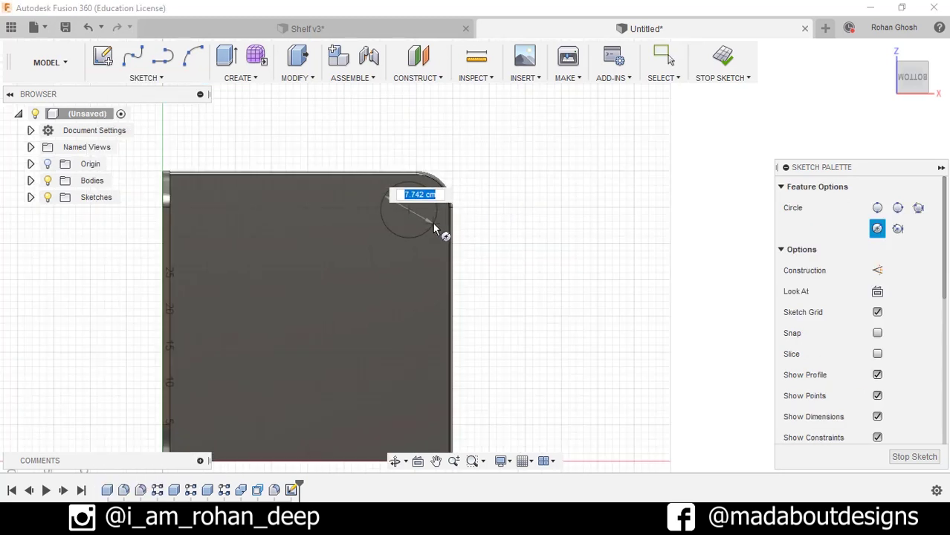
{"action": "type", "text": "1.5"}
{"action": "key", "text": "Return"}
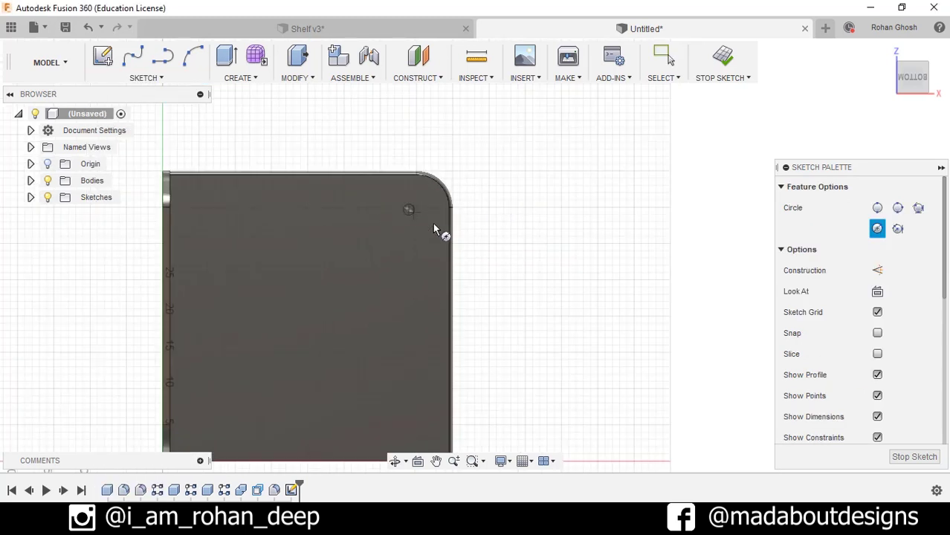
{"action": "key", "text": "Escape"}
Step: Change the circle's diameter dimension to 2 cm
{"action": "scroll", "coordinate": [446, 208], "scroll_direction": "up", "scroll_amount": 2}
{"action": "scroll", "coordinate": [451, 206], "scroll_direction": "up", "scroll_amount": 2}
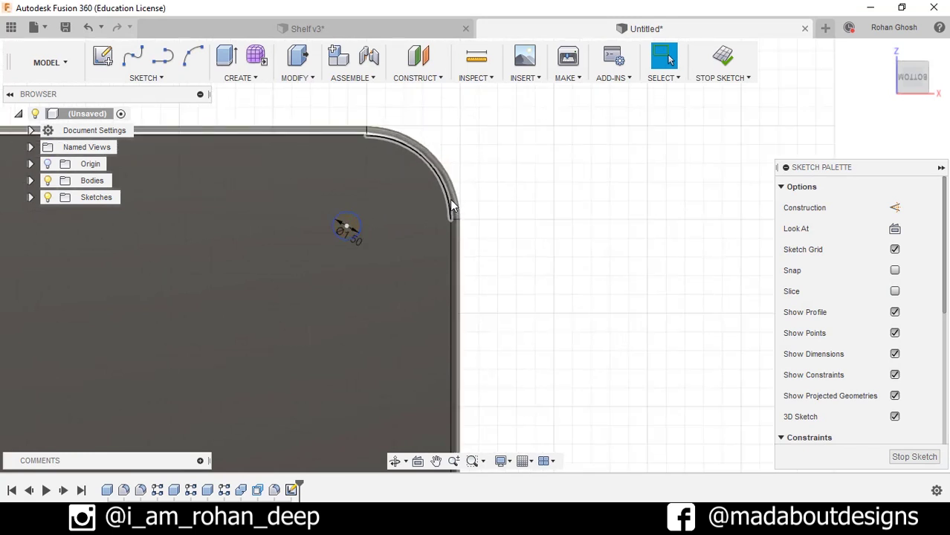
{"action": "key", "text": "d"}
{"action": "left_click", "coordinate": [347, 227]}
{"action": "left_click", "coordinate": [362, 236]}
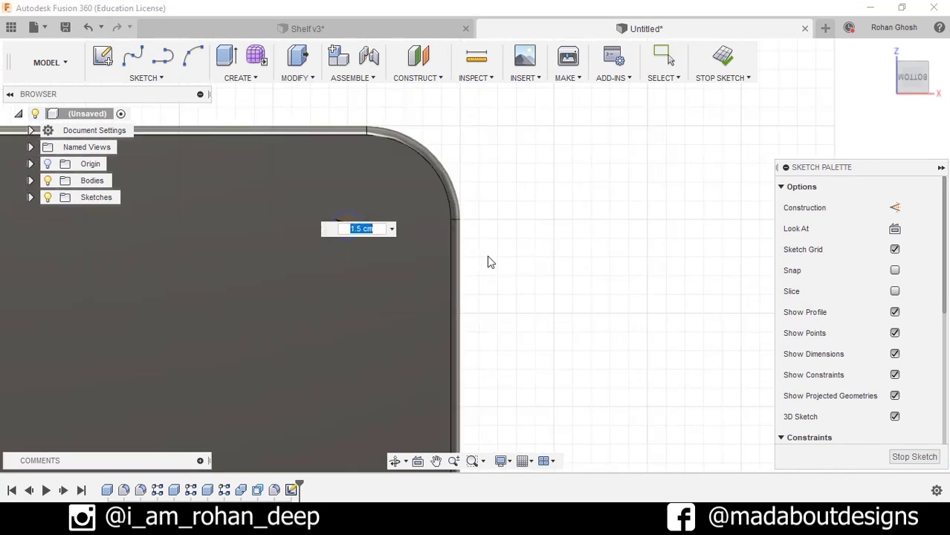
{"action": "type", "text": "2"}
{"action": "key", "text": "Return"}
Step: Dimension the circle 5 cm from the shelf's top edge
{"action": "left_click", "coordinate": [152, 78]}
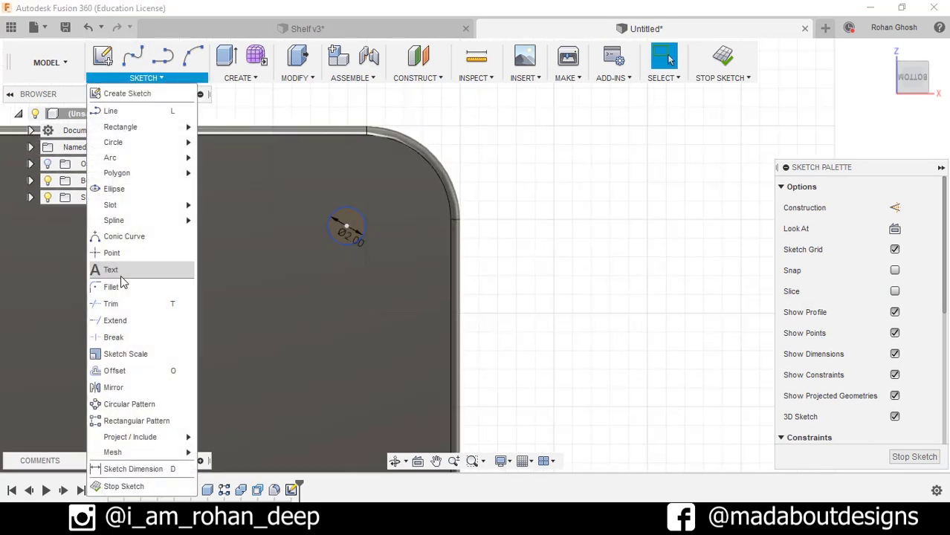
{"action": "left_click", "coordinate": [133, 469]}
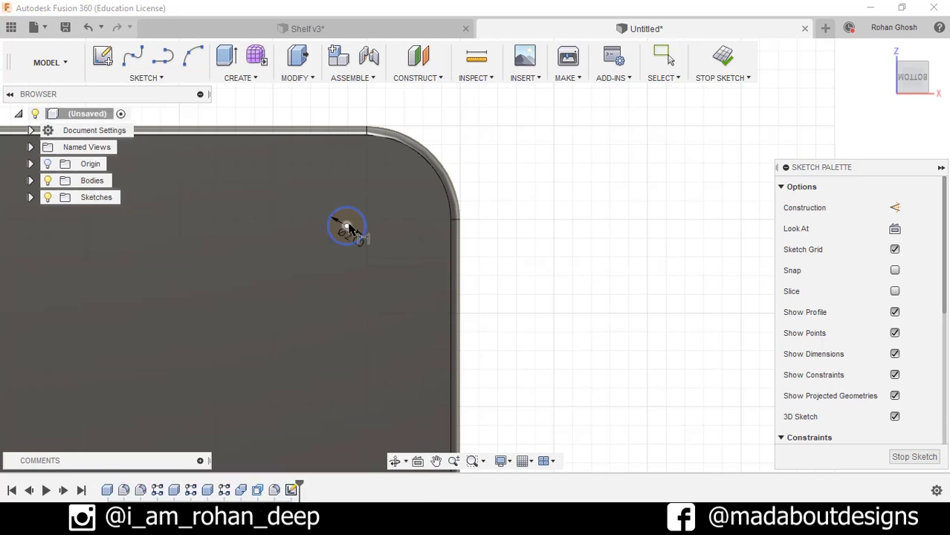
{"action": "middle_click_drag", "start_coordinate": [405, 259], "coordinate": [410, 321]}
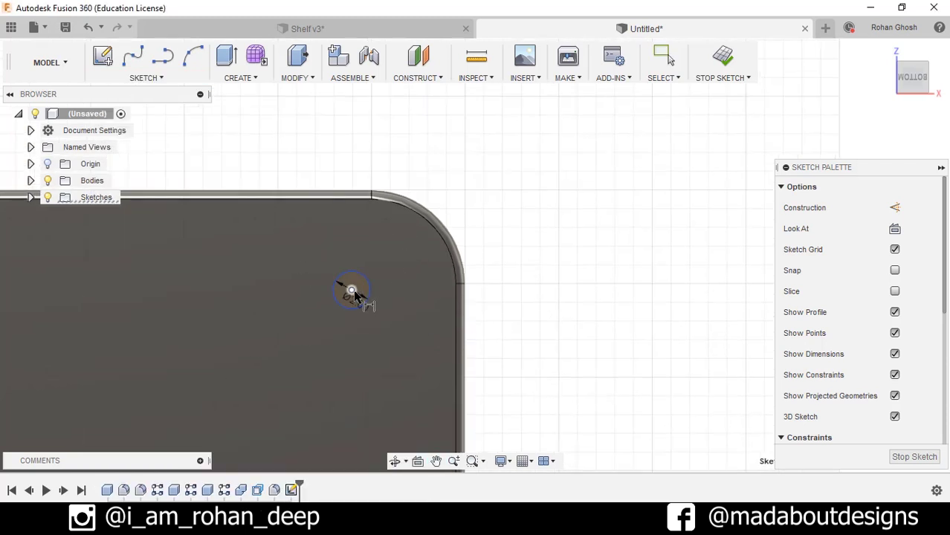
{"action": "left_click", "coordinate": [351, 201]}
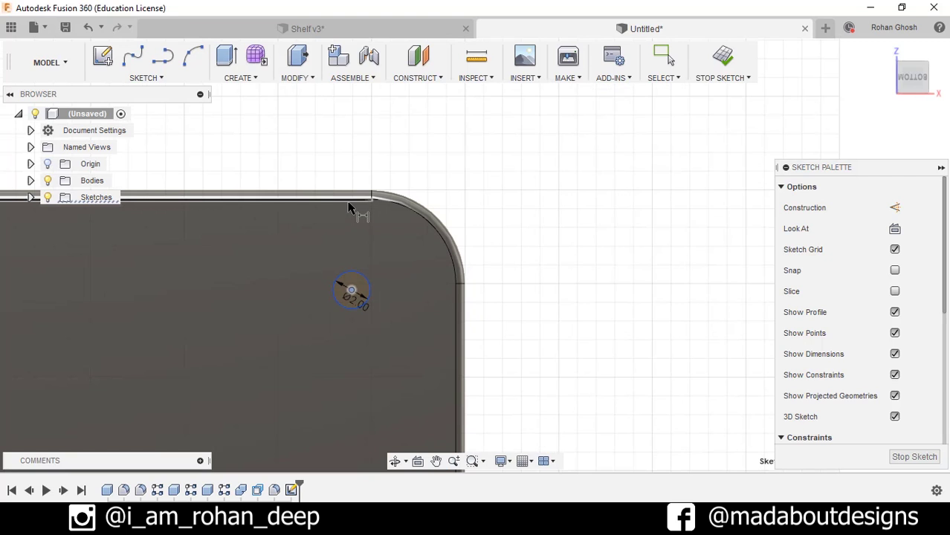
{"action": "left_click", "coordinate": [628, 217]}
{"action": "key", "text": "Return"}
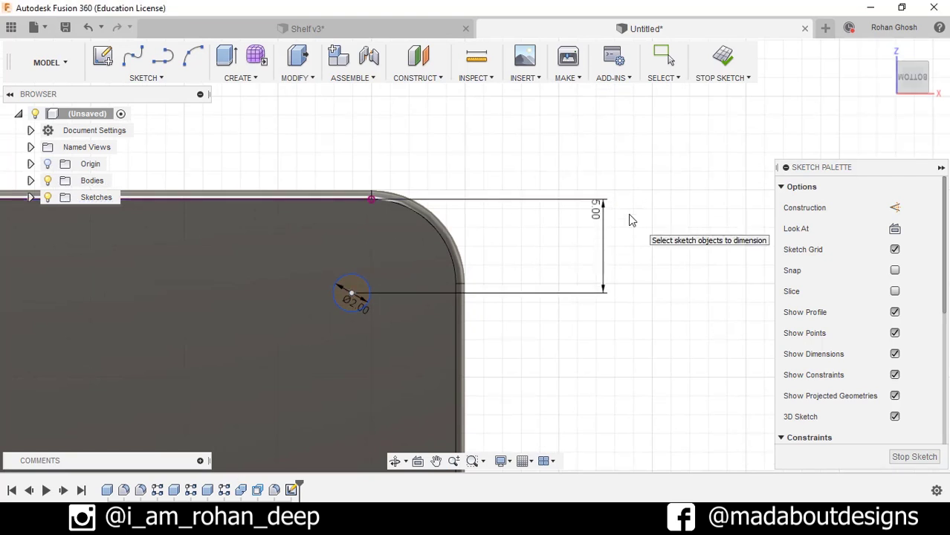
Step: Dimension the circle centre 5.00 from the right edge and finish the sketch
{"action": "left_click", "coordinate": [350, 294]}
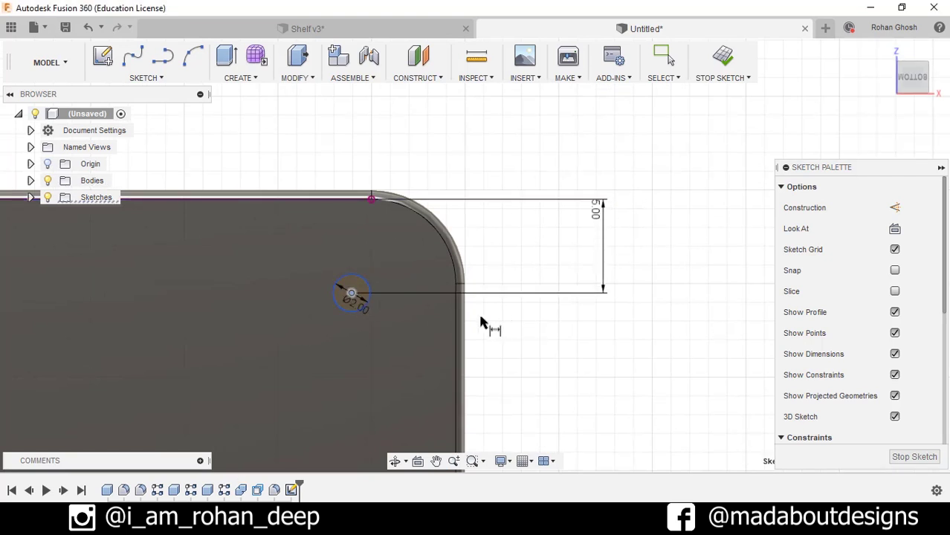
{"action": "left_click", "coordinate": [455, 312]}
{"action": "left_click", "coordinate": [422, 130]}
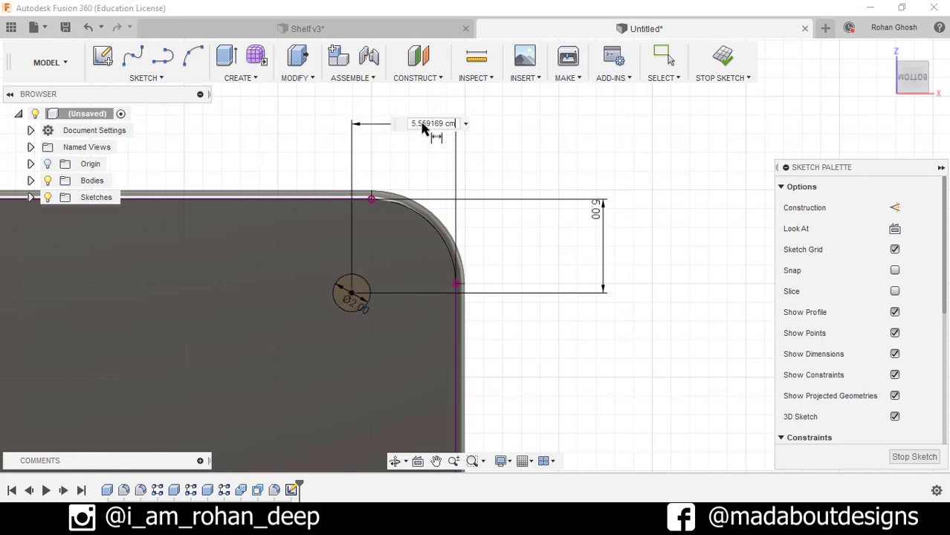
{"action": "key", "text": "Return"}
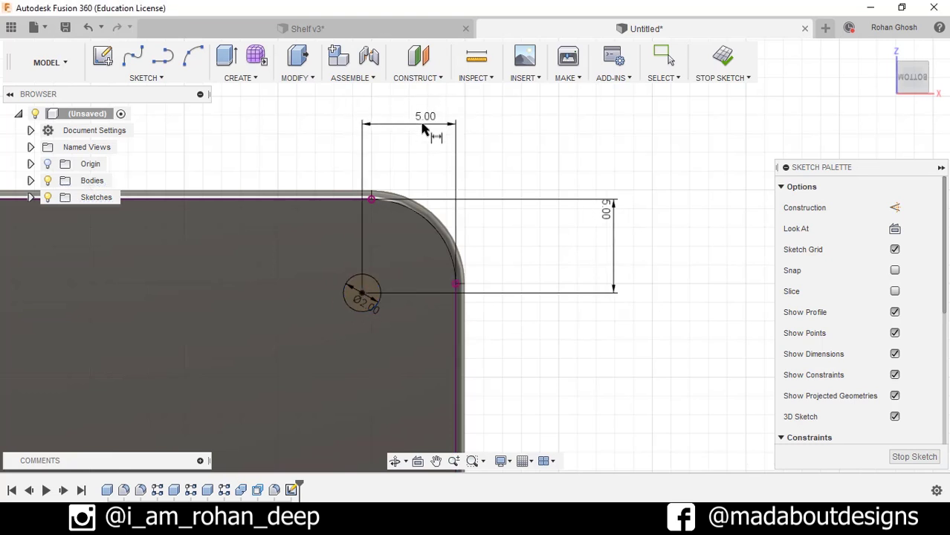
{"action": "left_click", "coordinate": [722, 58]}
Step: Extrude the small circle with the extent set to To Object
{"action": "scroll", "coordinate": [644, 198], "scroll_direction": "down", "scroll_amount": 2}
{"action": "middle_click_drag", "start_coordinate": [642, 197], "coordinate": [613, 350], "text": "shift"}
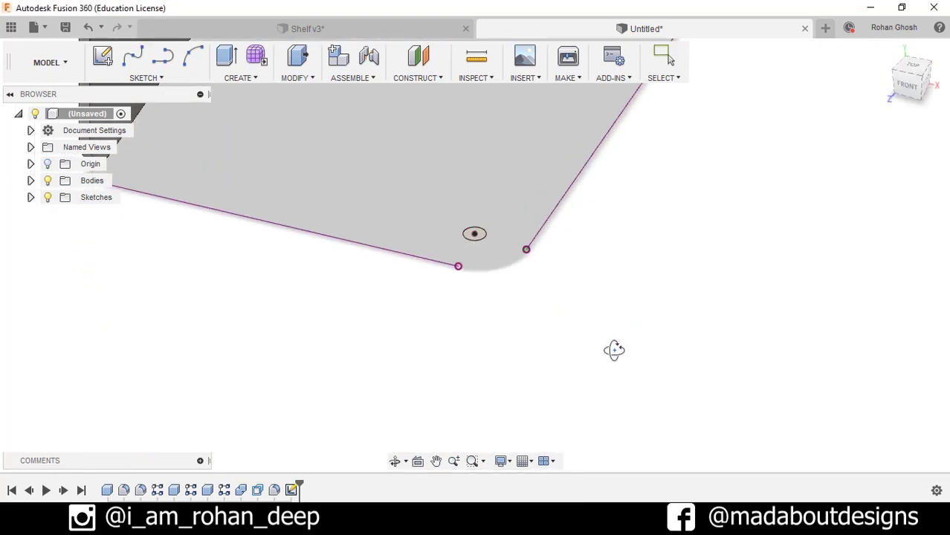
{"action": "left_click", "coordinate": [251, 82]}
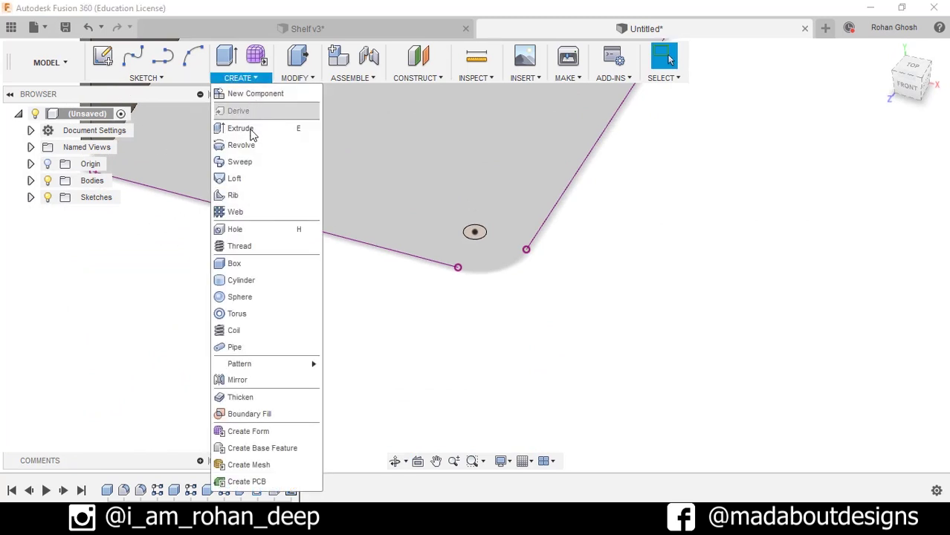
{"action": "left_click", "coordinate": [236, 127]}
{"action": "middle_click_drag", "start_coordinate": [529, 236], "coordinate": [704, 295], "text": "shift"}
{"action": "left_click", "coordinate": [454, 235]}
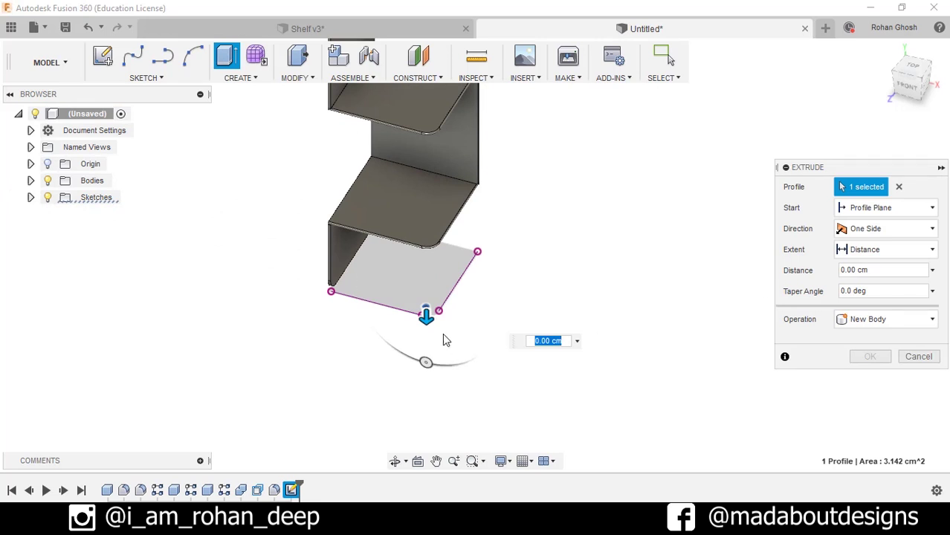
{"action": "left_click", "coordinate": [859, 255]}
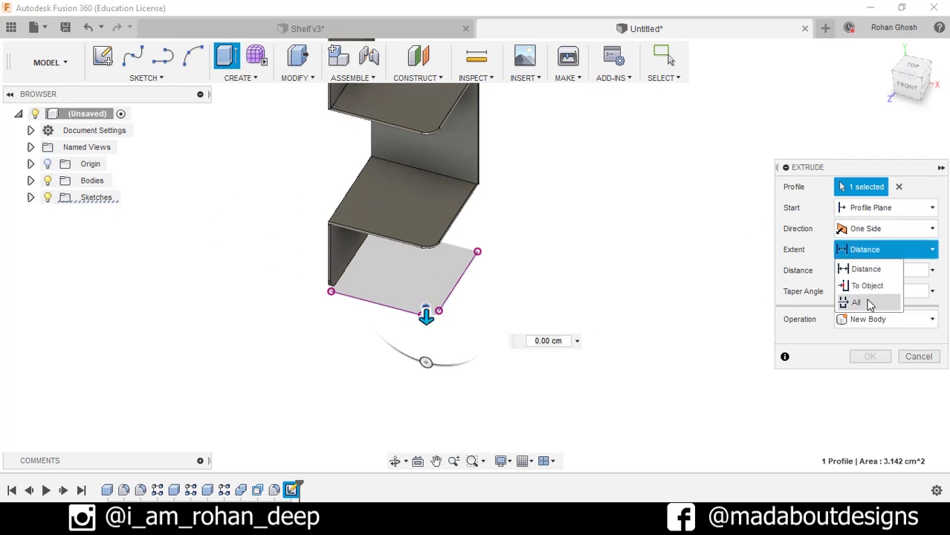
{"action": "left_click", "coordinate": [866, 285]}
Step: End the extrusion at the top shelf face and make it a New Body
{"action": "middle_click_drag", "start_coordinate": [653, 169], "coordinate": [616, 236]}
{"action": "scroll", "coordinate": [624, 334], "scroll_direction": "down", "scroll_amount": 3}
{"action": "scroll", "coordinate": [512, 310], "scroll_direction": "up", "scroll_amount": 3}
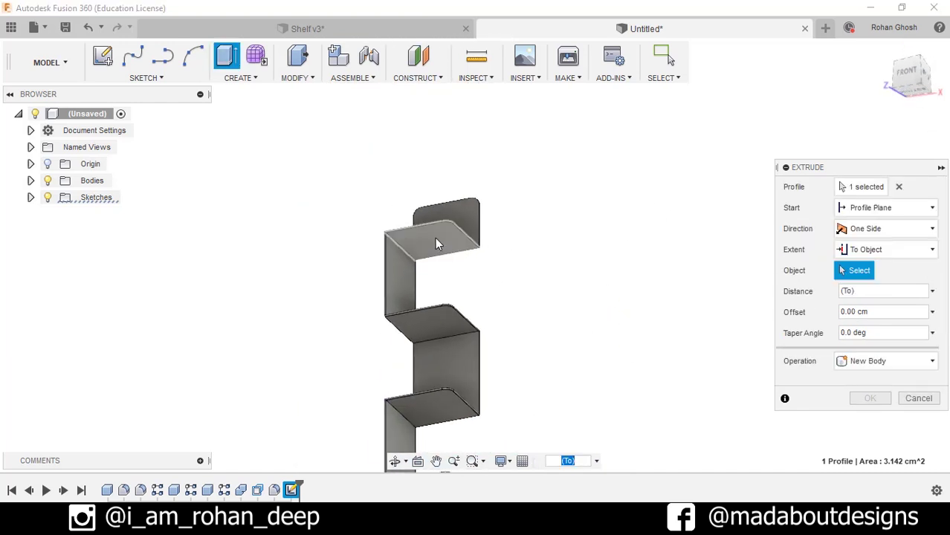
{"action": "left_click", "coordinate": [465, 242]}
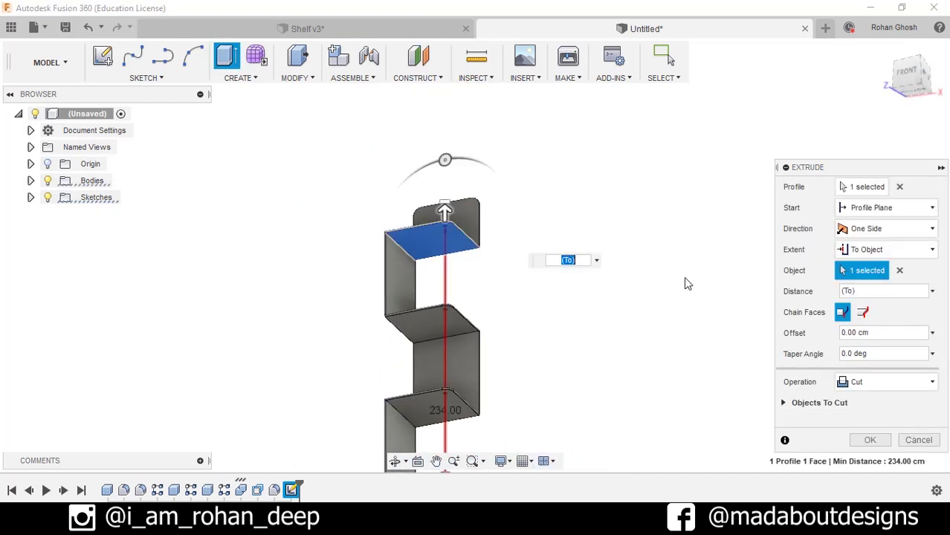
{"action": "scroll", "coordinate": [683, 276], "scroll_direction": "down", "scroll_amount": 3}
{"action": "left_click", "coordinate": [871, 381]}
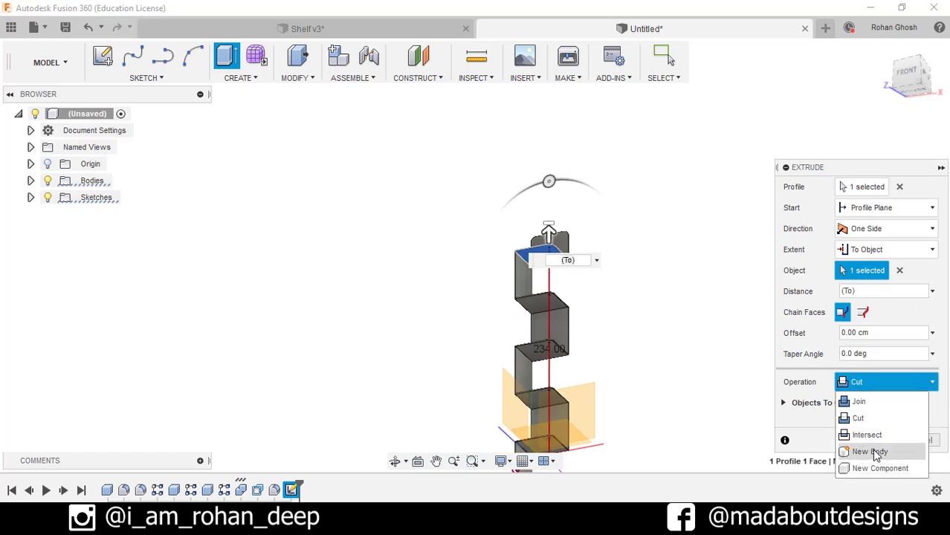
{"action": "left_click", "coordinate": [870, 451]}
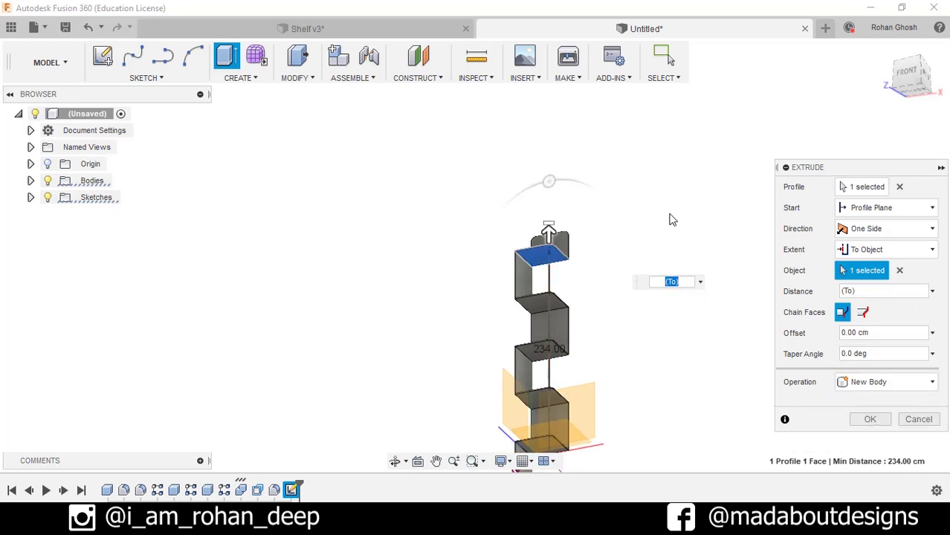
{"action": "middle_click_drag", "start_coordinate": [670, 217], "coordinate": [651, 327], "text": "shift"}
Step: Confirm the rod, then Combine with the zigzag shelf as target and rod as tool
{"action": "key", "text": "Return"}
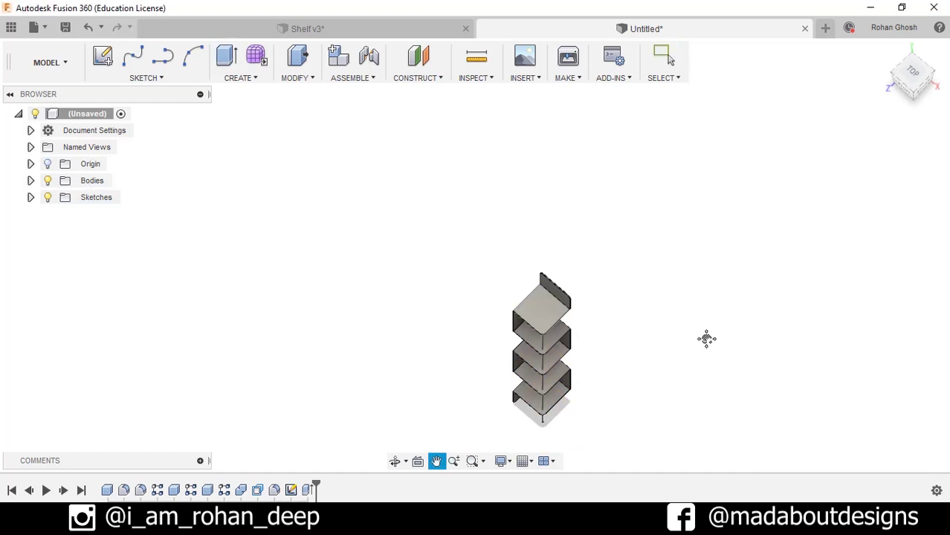
{"action": "middle_click_drag", "start_coordinate": [706, 335], "coordinate": [675, 237], "text": "shift"}
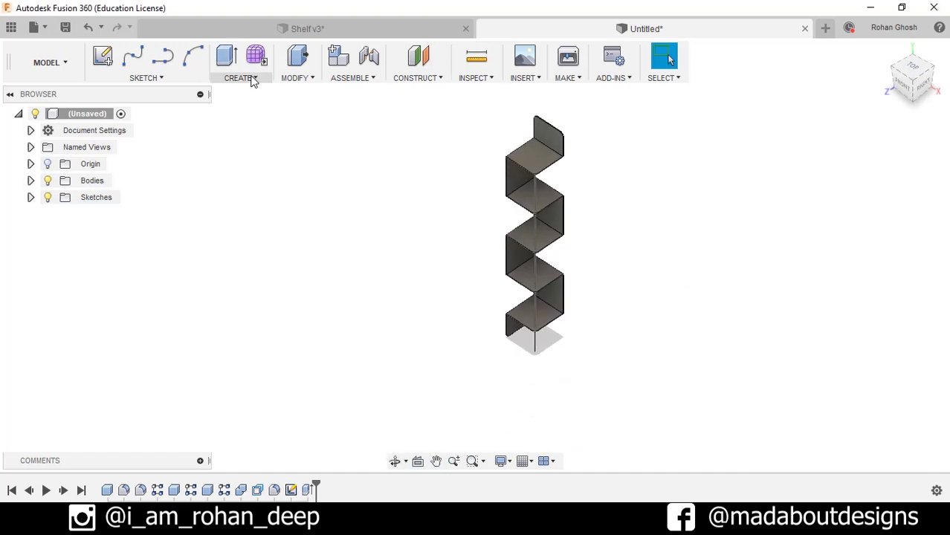
{"action": "left_click", "coordinate": [297, 78]}
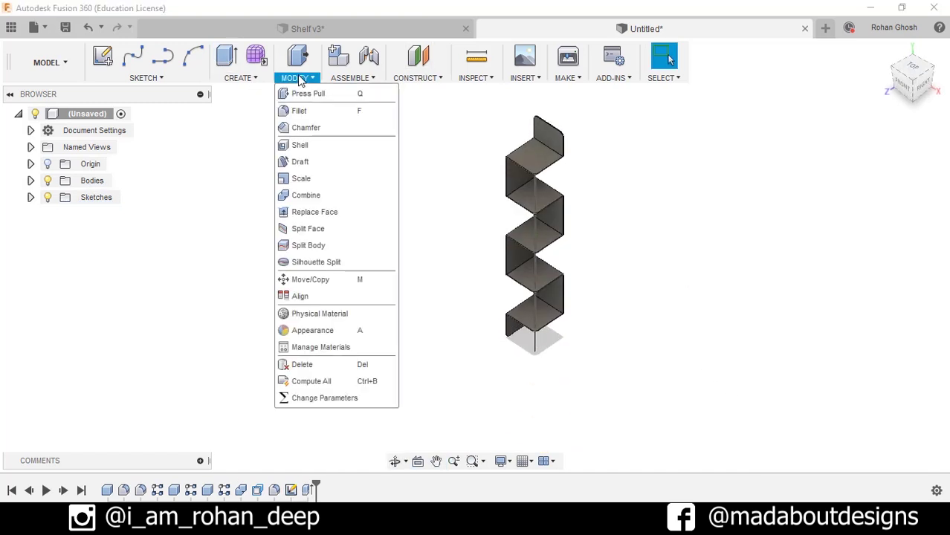
{"action": "left_click", "coordinate": [314, 196]}
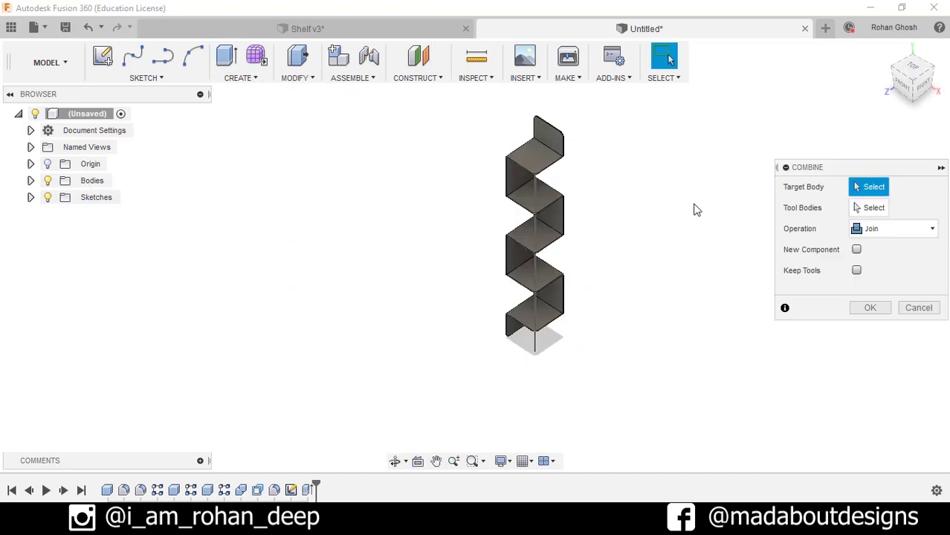
{"action": "left_click", "coordinate": [550, 160]}
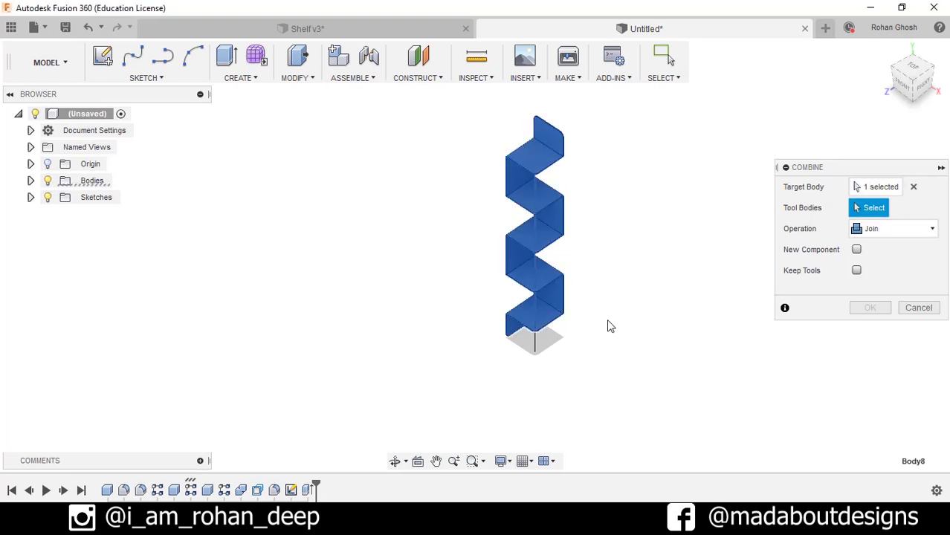
{"action": "left_click", "coordinate": [534, 344]}
{"action": "middle_click_drag", "start_coordinate": [541, 367], "coordinate": [540, 349], "text": "shift"}
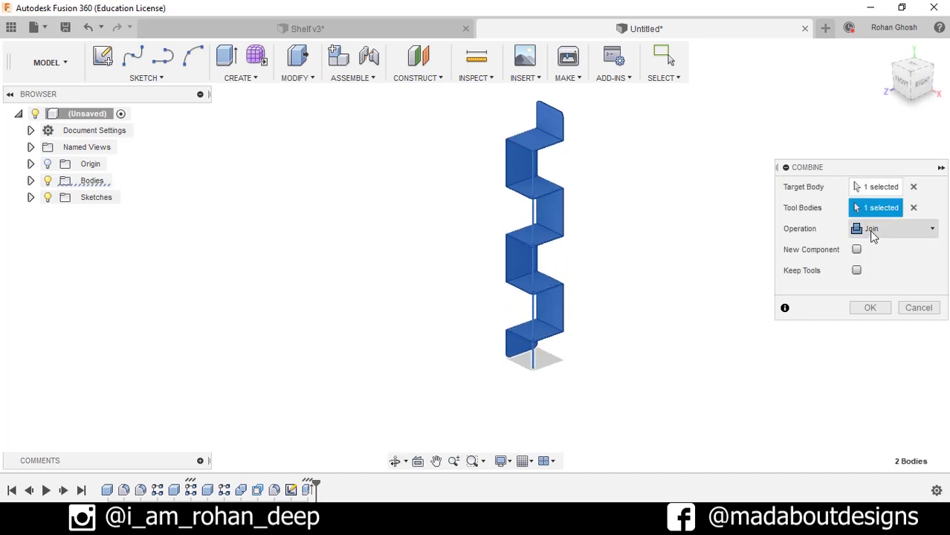
Step: Set the combine operation to Cut, keeping the rod, and apply it
{"action": "left_click", "coordinate": [873, 232]}
{"action": "left_click", "coordinate": [872, 268]}
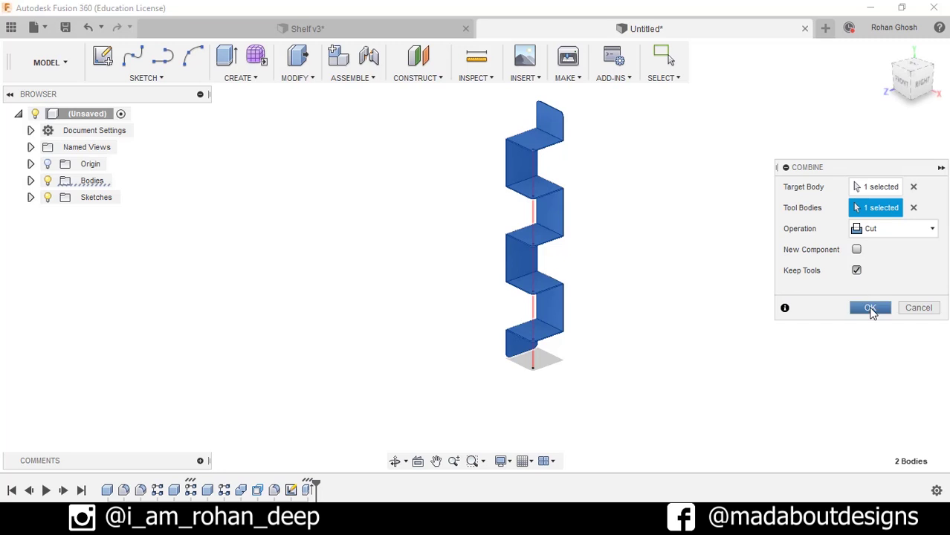
{"action": "left_click", "coordinate": [870, 308]}
{"action": "scroll", "coordinate": [605, 173], "scroll_direction": "up", "scroll_amount": 3}
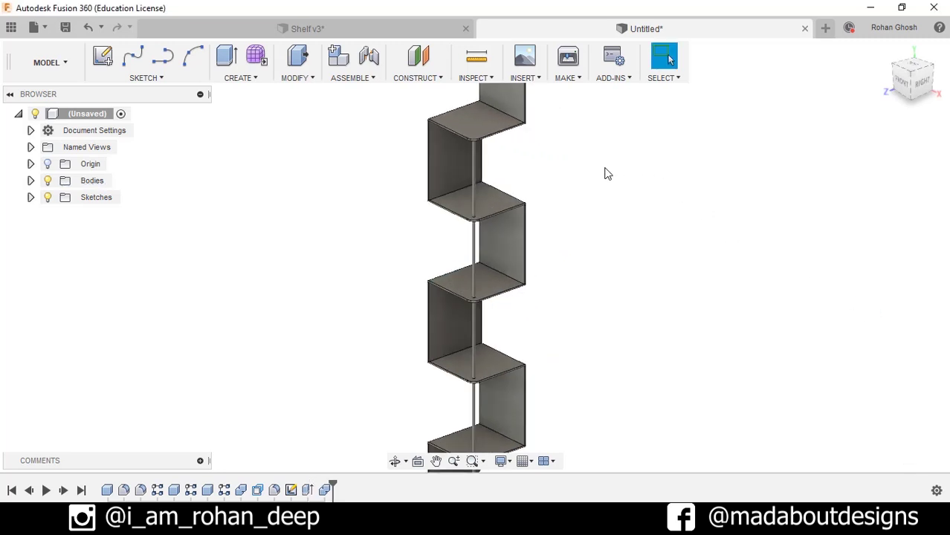
{"action": "scroll", "coordinate": [606, 180], "scroll_direction": "down", "scroll_amount": 3}
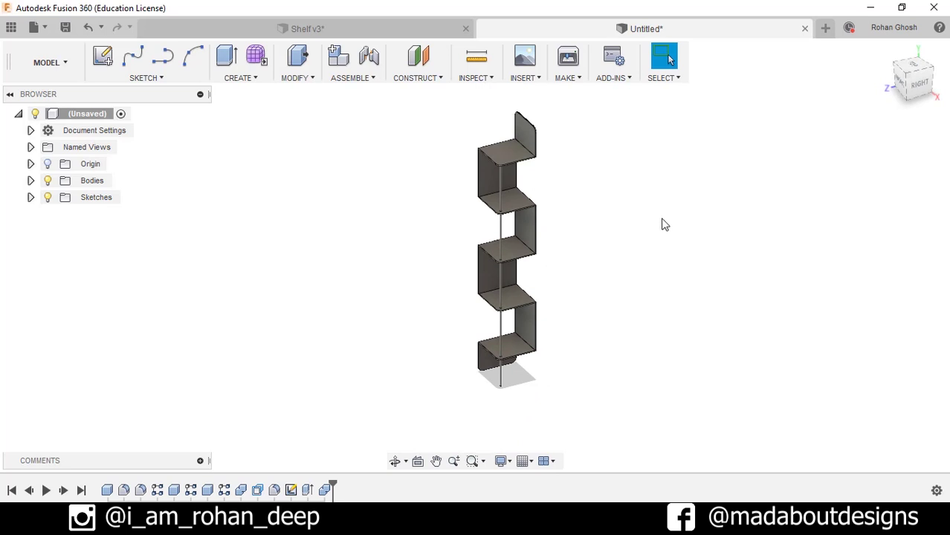
{"action": "middle_click_drag", "start_coordinate": [664, 223], "coordinate": [620, 221]}
Step: Apply 3D Walnut - Glossy from Wood (Solid) > Finished to the zigzag shelf
{"action": "key", "text": "a"}
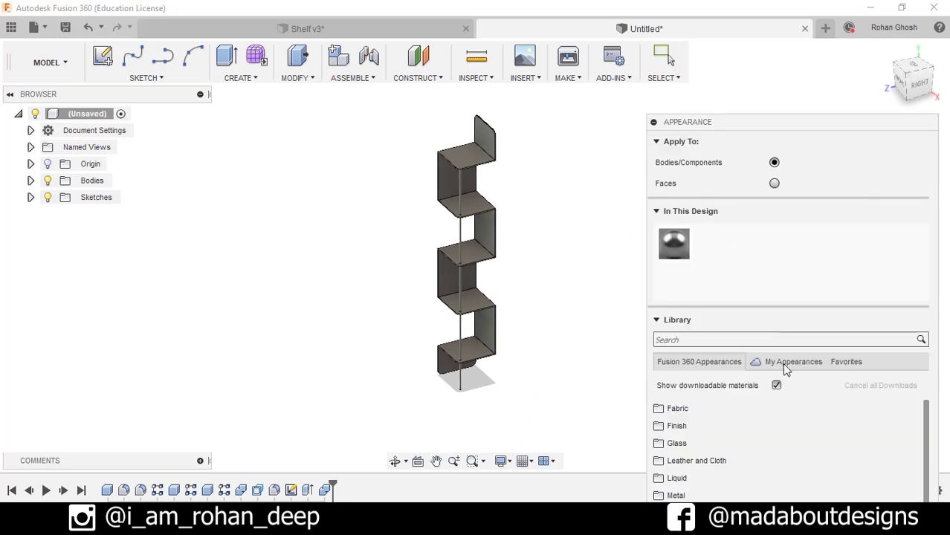
{"action": "scroll", "coordinate": [676, 405], "scroll_direction": "down", "scroll_amount": 3}
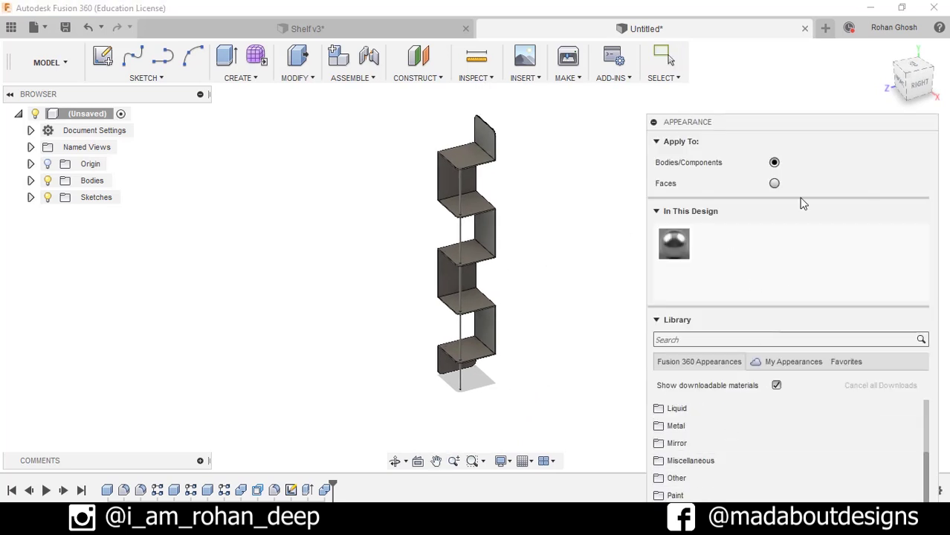
{"action": "scroll", "coordinate": [701, 466], "scroll_direction": "down", "scroll_amount": 3}
{"action": "left_click", "coordinate": [686, 488]}
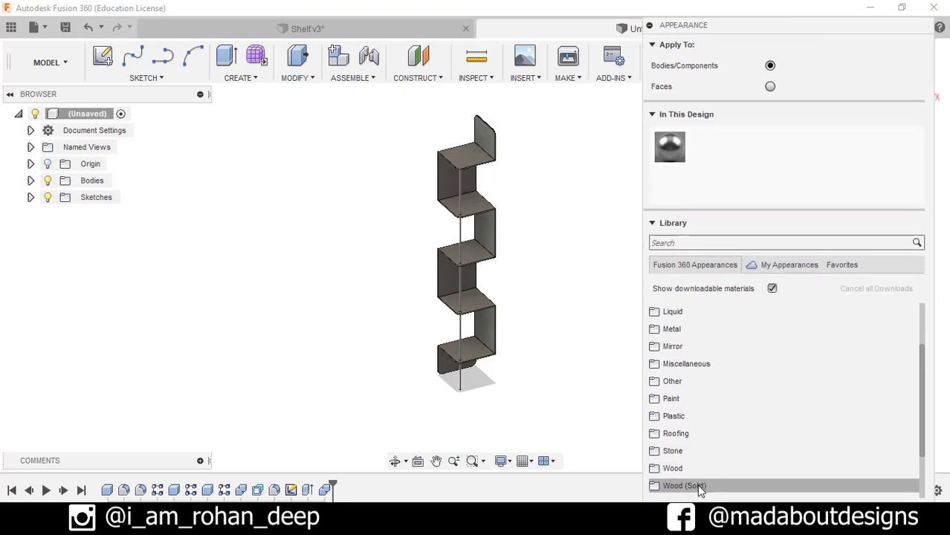
{"action": "left_click", "coordinate": [706, 431]}
{"action": "scroll", "coordinate": [742, 420], "scroll_direction": "down", "scroll_amount": 3}
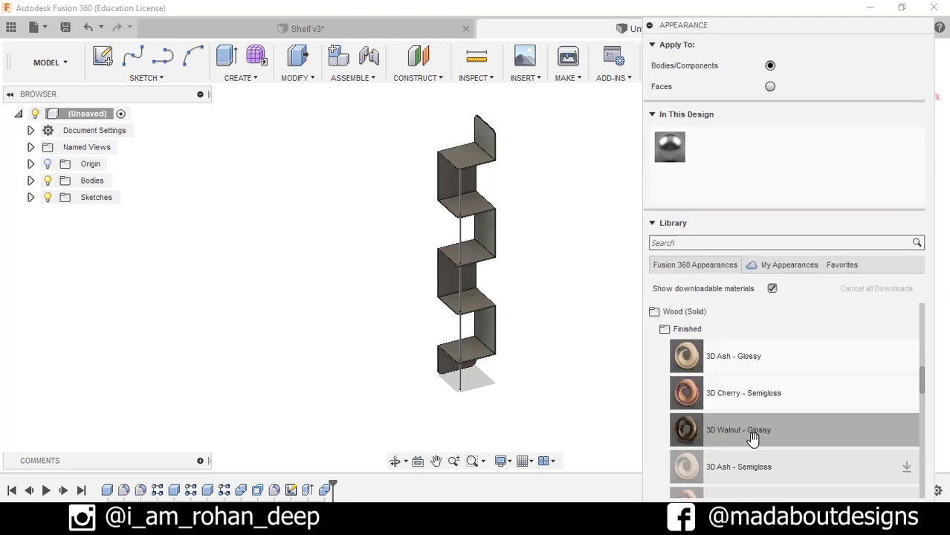
{"action": "left_click_drag", "start_coordinate": [766, 438], "coordinate": [486, 217]}
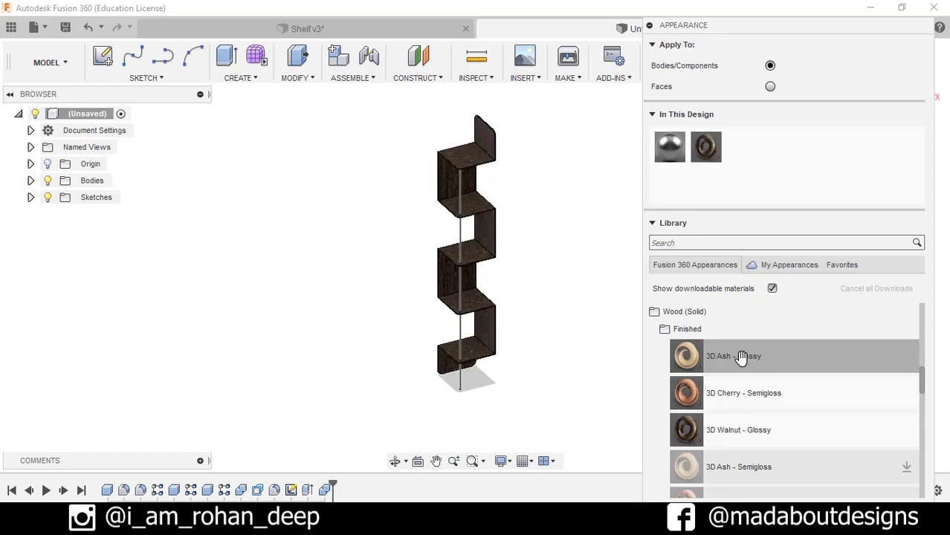
Step: Apply 3D Ash - Glossy to the rod and close the Appearance dialog
{"action": "left_click_drag", "start_coordinate": [671, 358], "coordinate": [461, 234]}
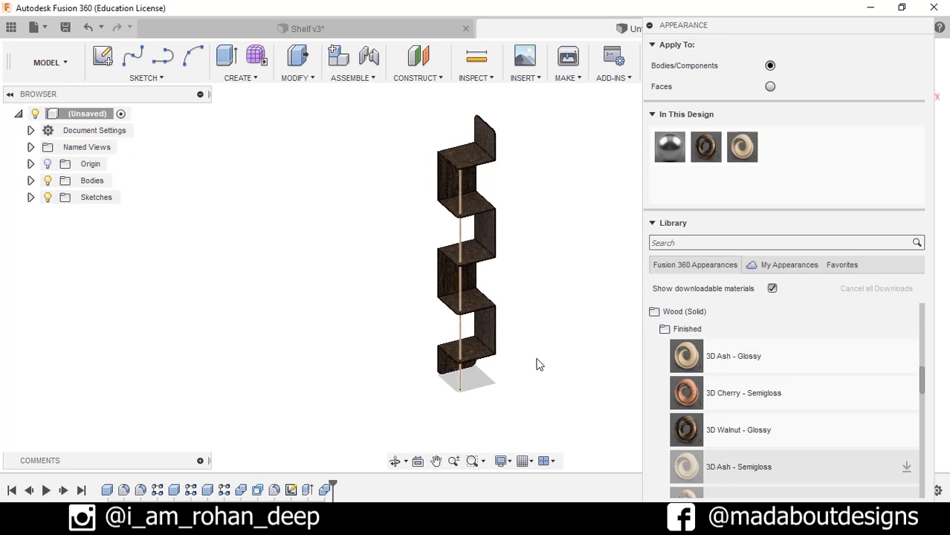
{"action": "key", "text": "Escape"}
{"action": "middle_click_drag", "start_coordinate": [551, 360], "coordinate": [602, 371], "text": "shift"}
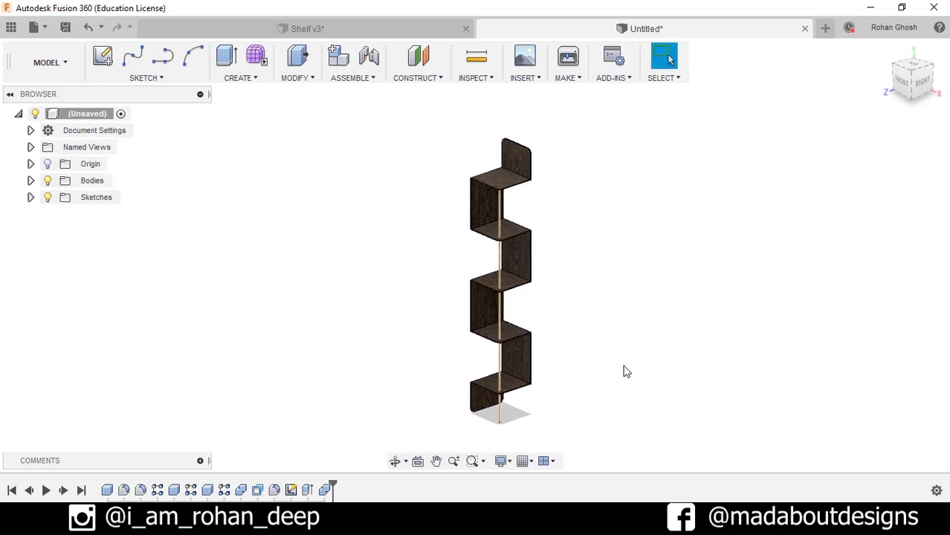